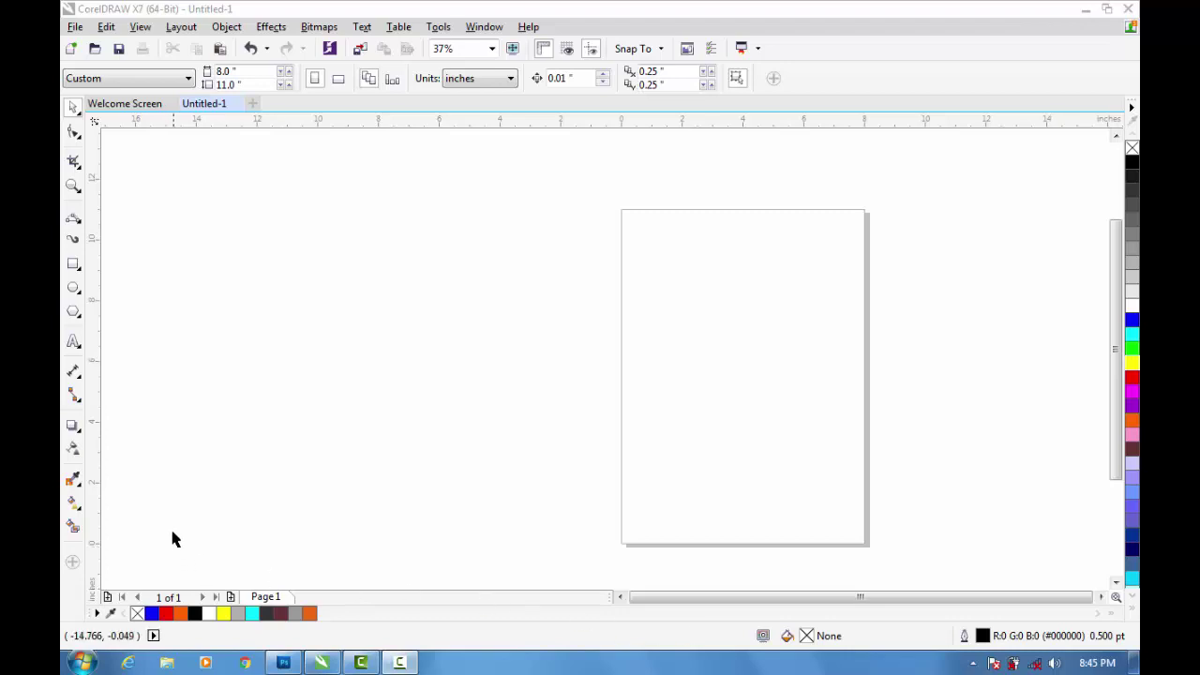
Step: Pick the Blend tool from the Interactive tools flyout, leaving it at 20 steps
left_click(81, 434)
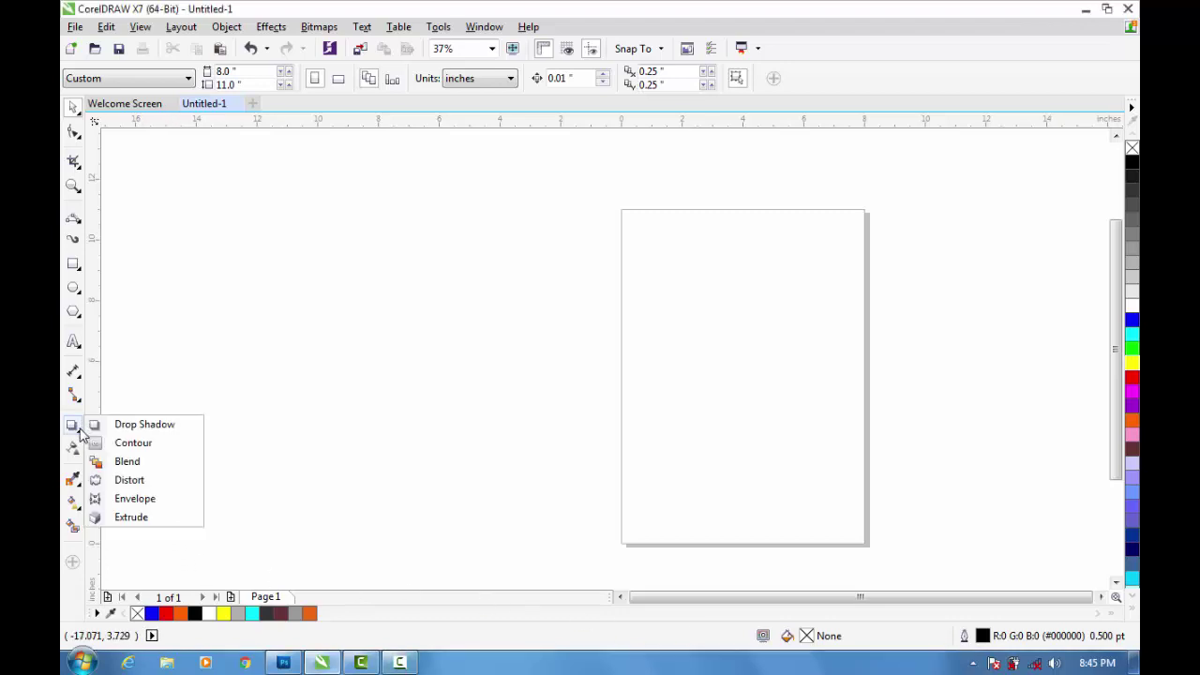
left_click(127, 461)
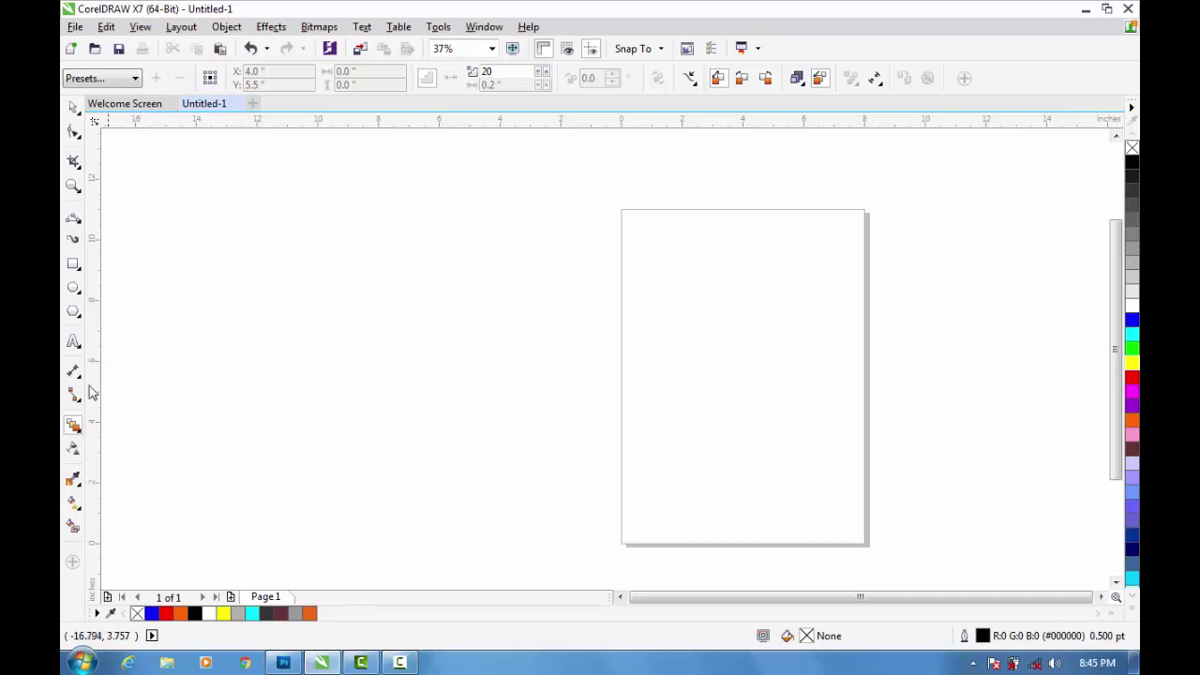
Step: Draw a diagonal straight line with the 2-Point Line tool and place a copy lower right
left_click(74, 225)
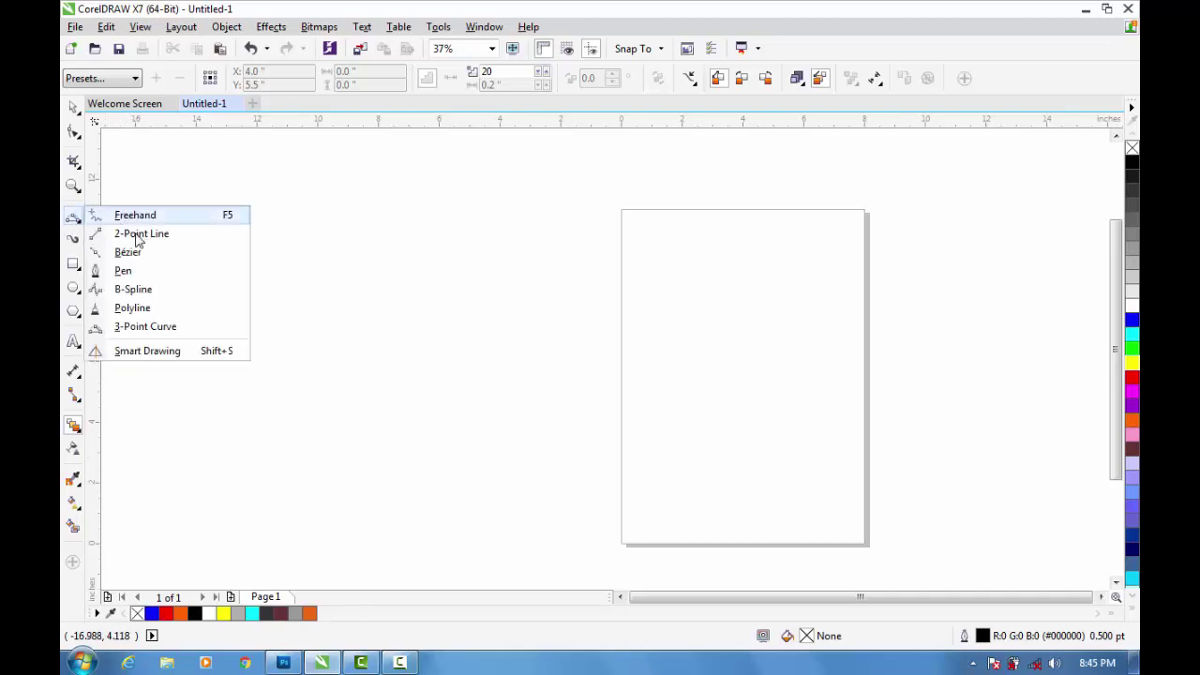
left_click(138, 234)
left_click_drag(564, 174, 282, 429)
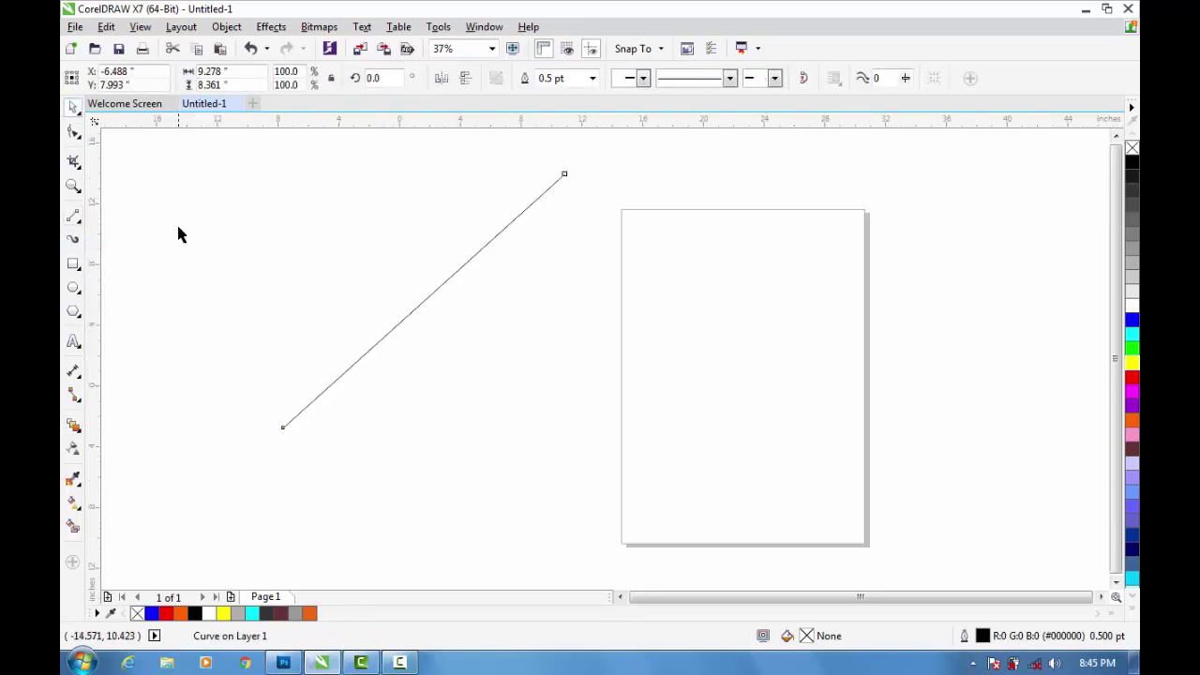
scroll(176, 225, "down", 2)
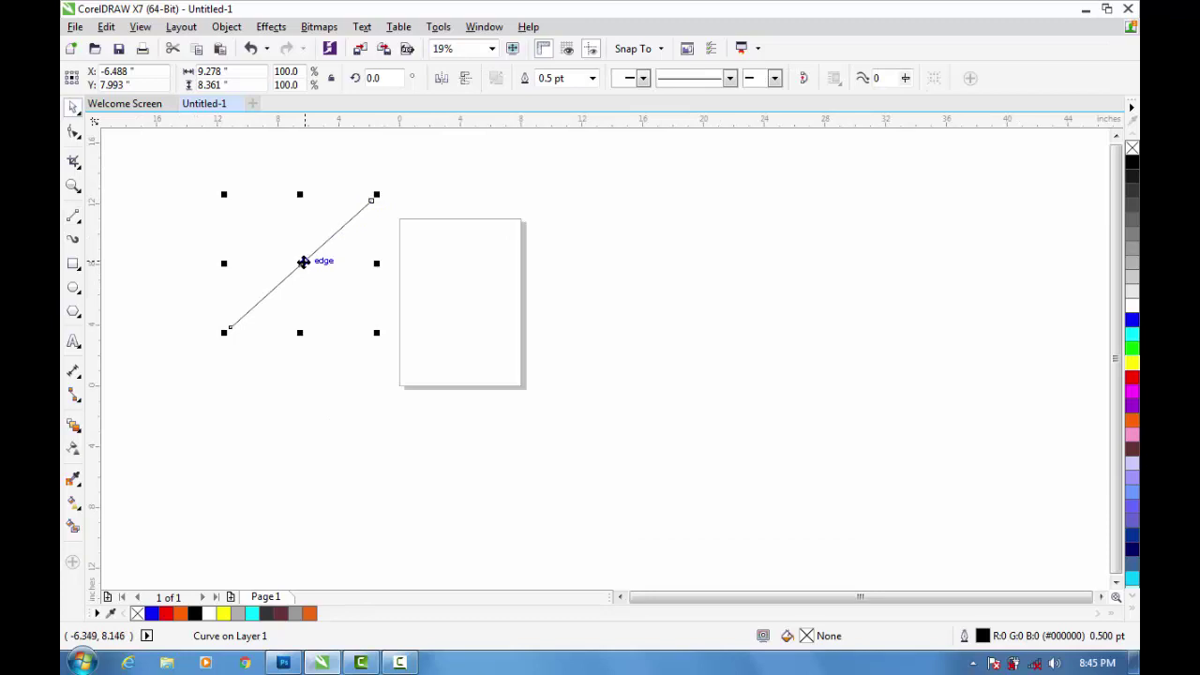
left_click_drag(303, 263, 689, 465)
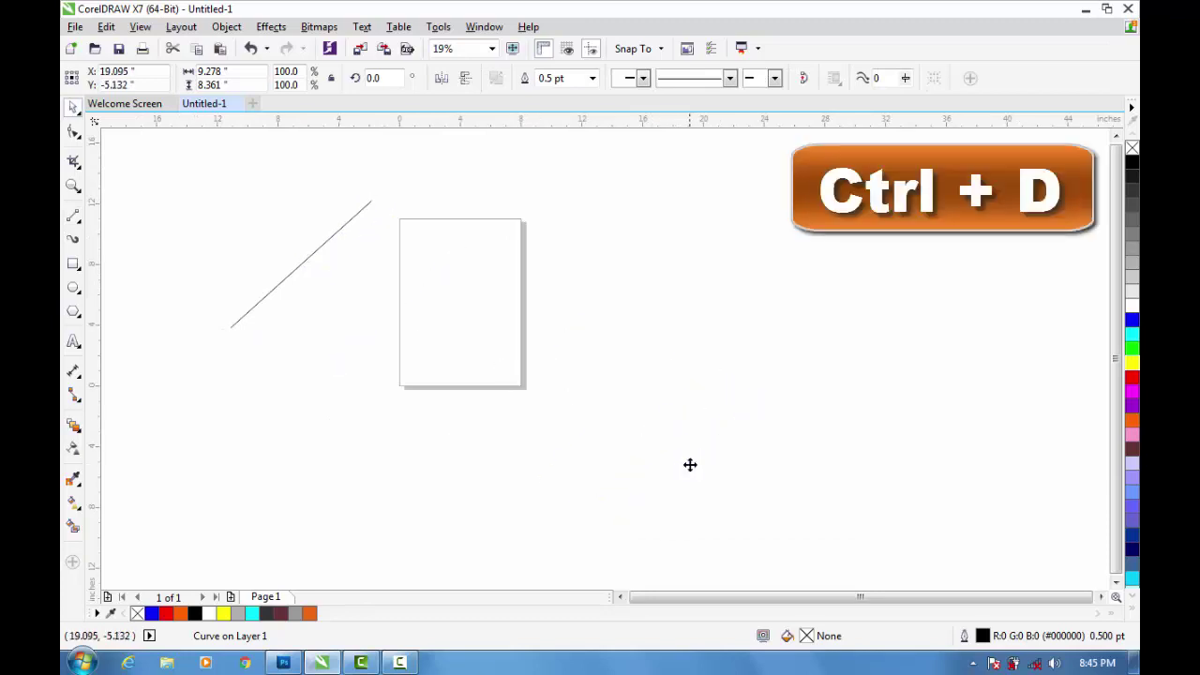
left_click(74, 426)
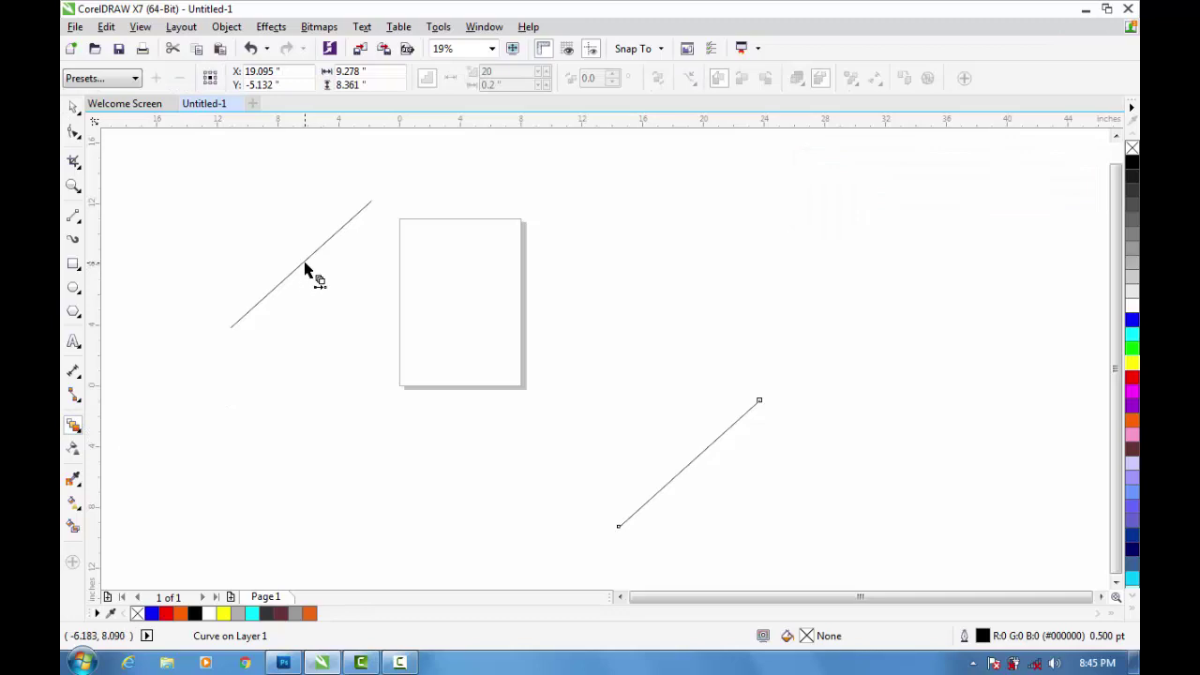
Step: Blend the upper-left line into the lower-right line with 31 steps
mouse_move(302, 266)
left_mouse_down()
mouse_move(677, 474)
mouse_move(685, 463)
left_mouse_up()
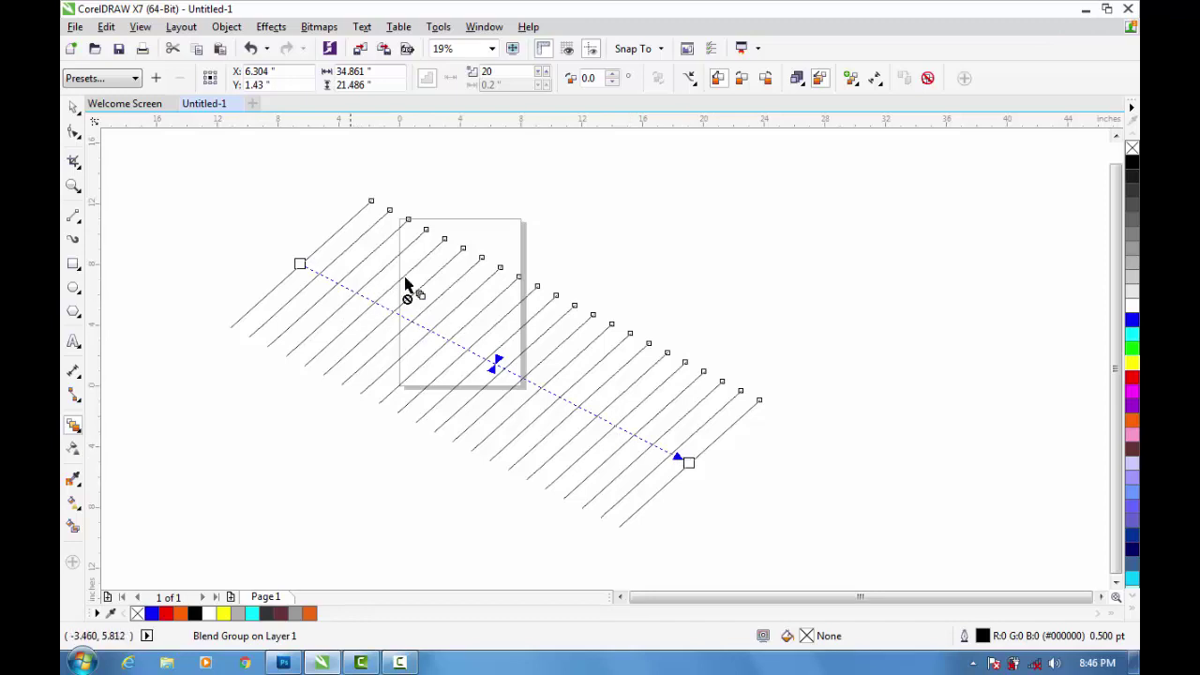
left_click(546, 74)
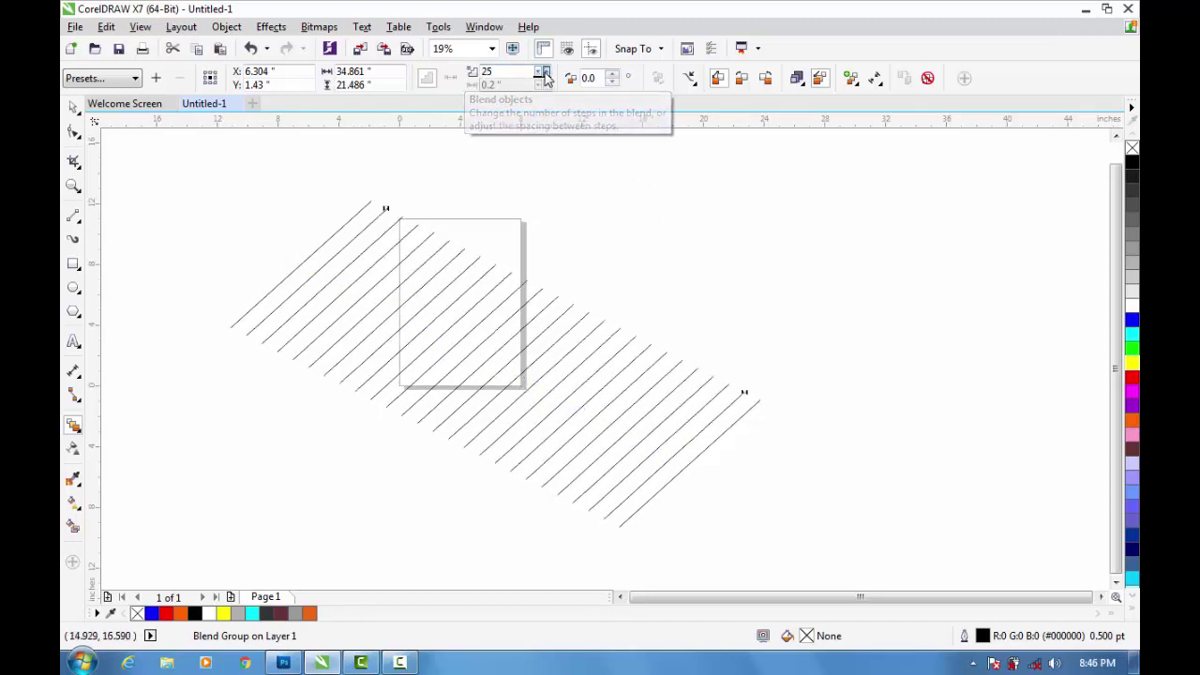
left_click(545, 73)
left_click(546, 73)
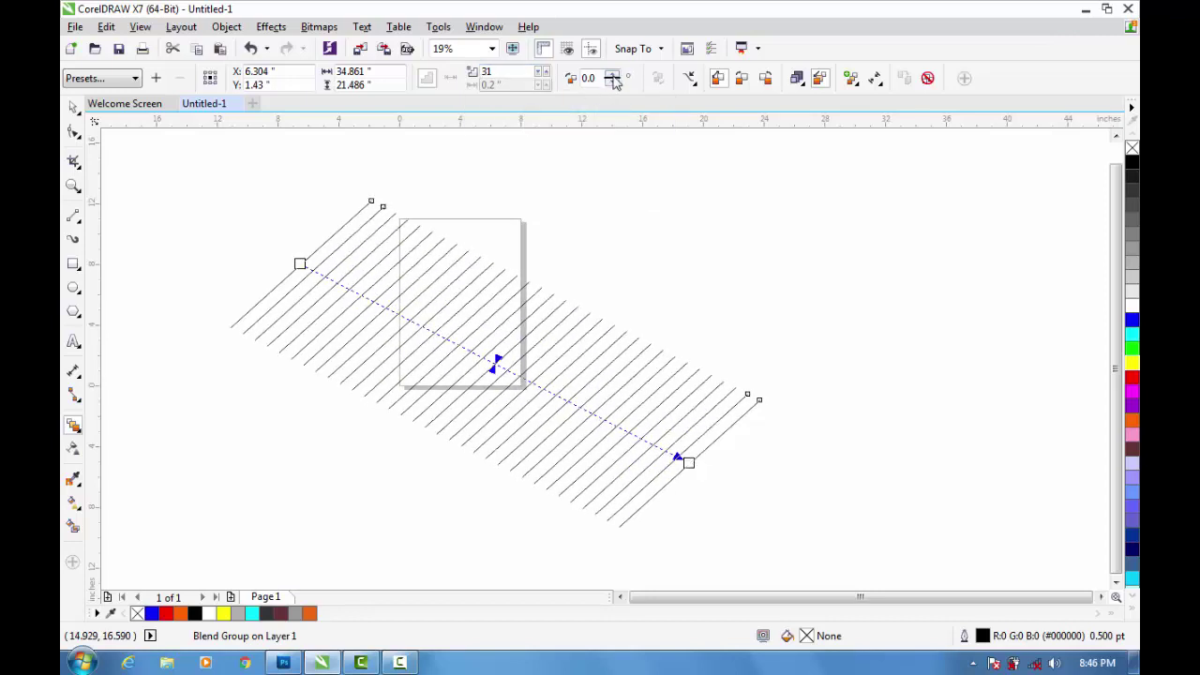
Step: Raise the blend rotation progressively up to 220°, then select the rotation value to replace it
left_click(614, 74)
left_click(614, 74)
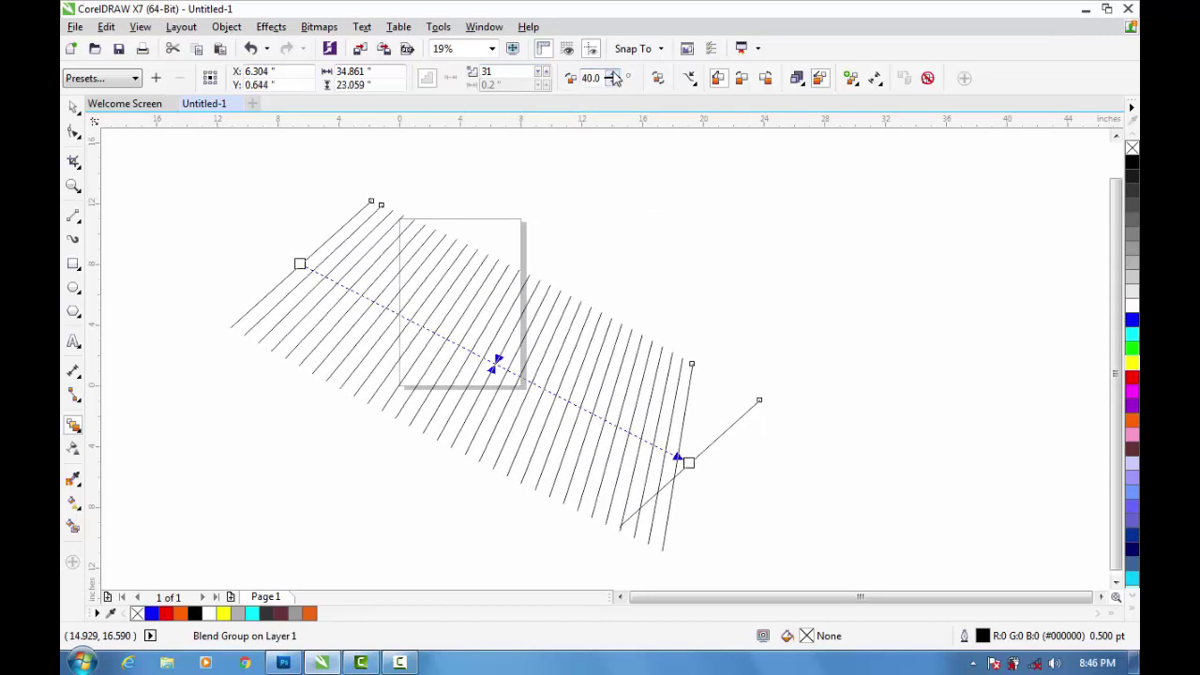
left_click(614, 74)
left_click(614, 74)
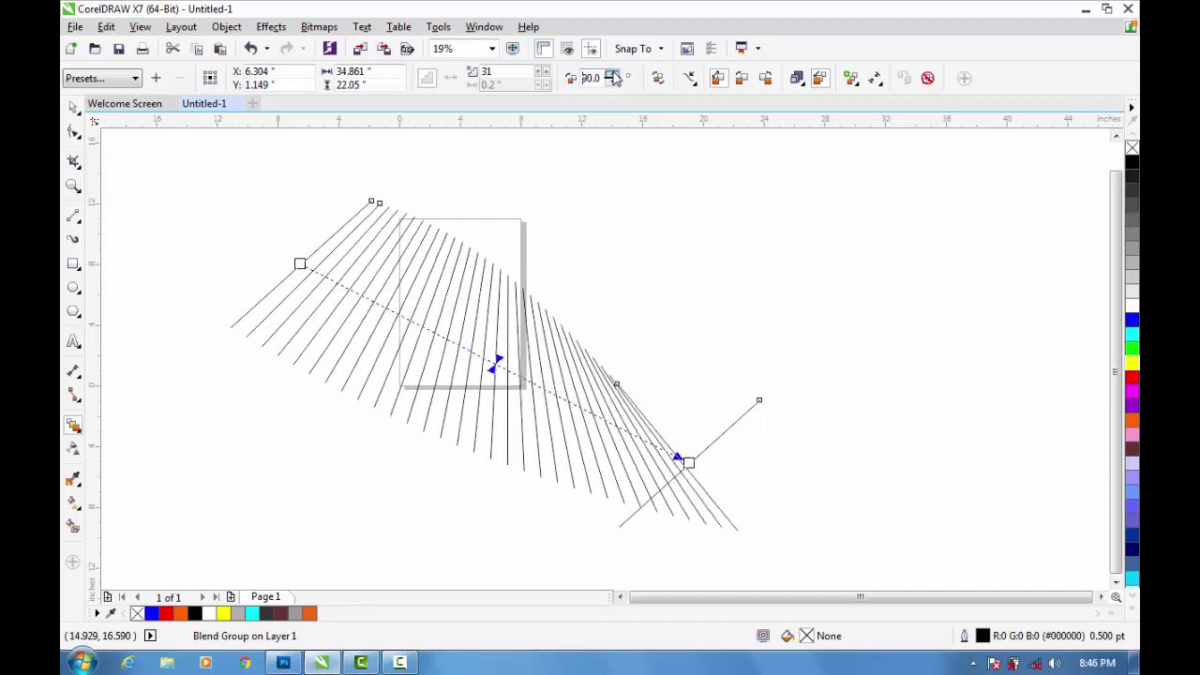
left_click(614, 74)
left_click(614, 74)
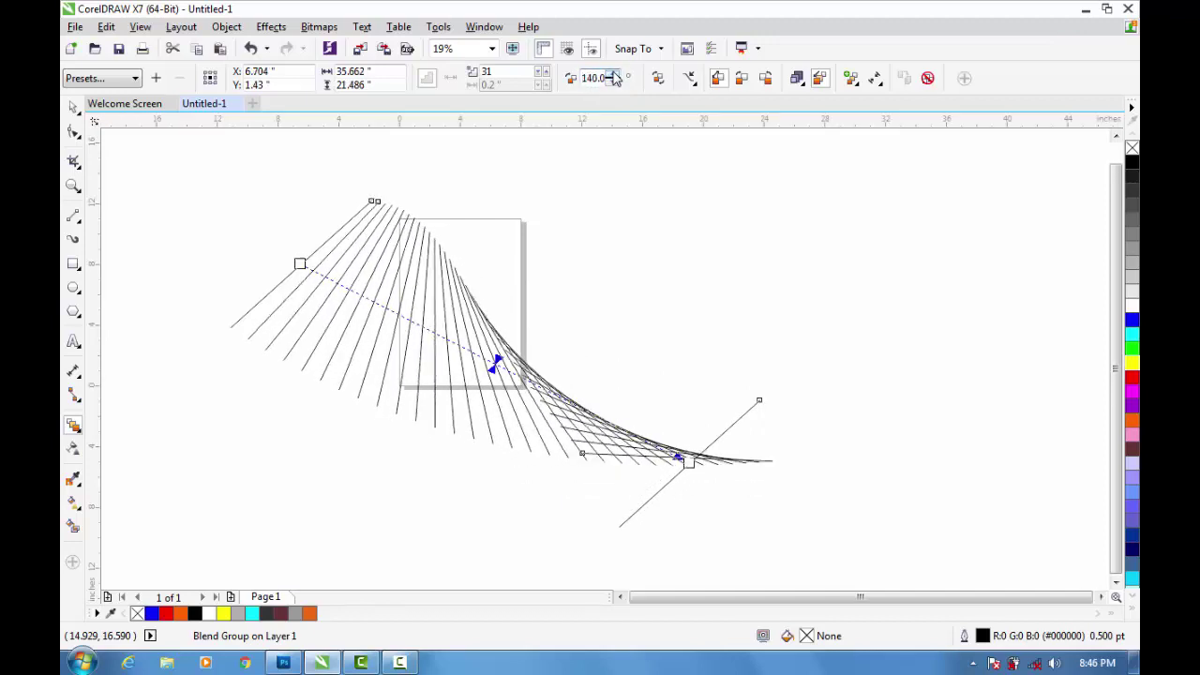
left_click(614, 75)
left_click(614, 75)
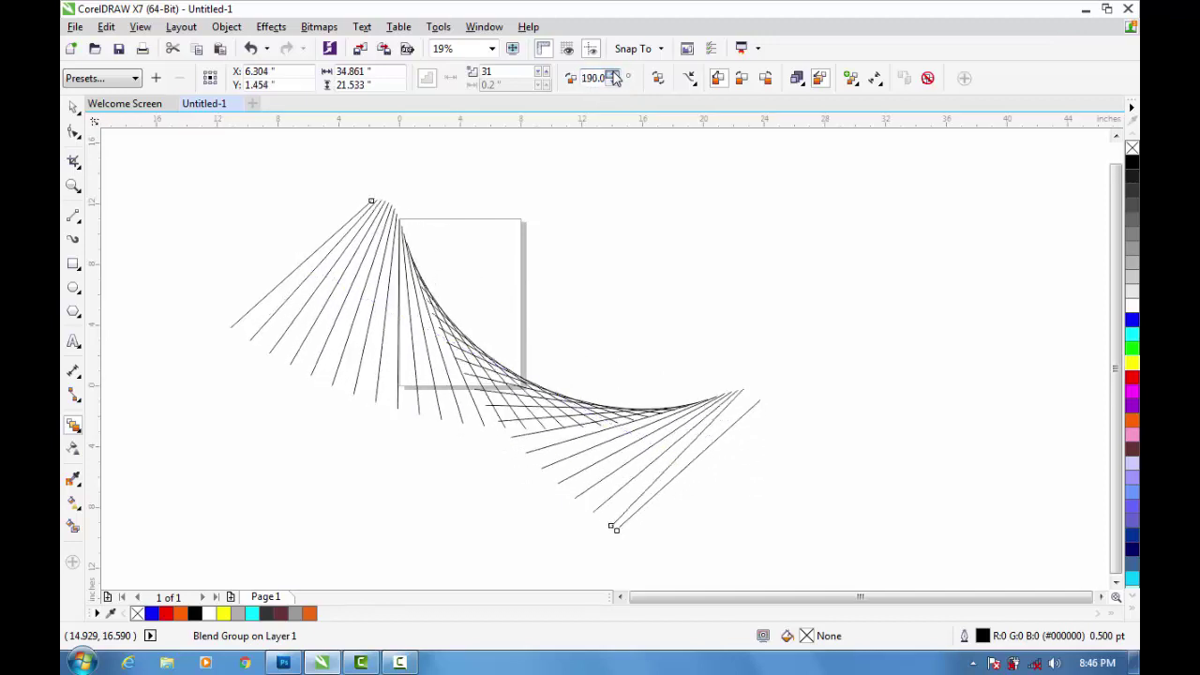
left_click(614, 75)
left_click(614, 75)
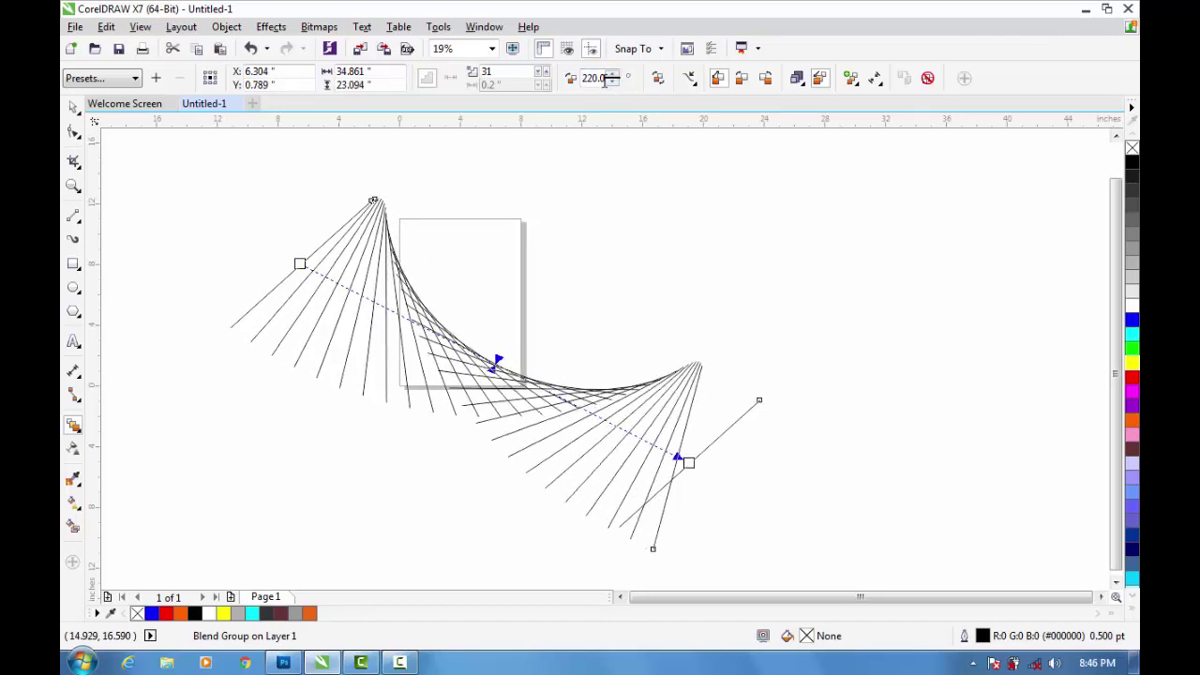
left_click_drag(603, 80, 553, 93)
Step: Apply 0 rotation, make the blend lines green, and cycle colours counterclockwise through the spectrum
key("Return")
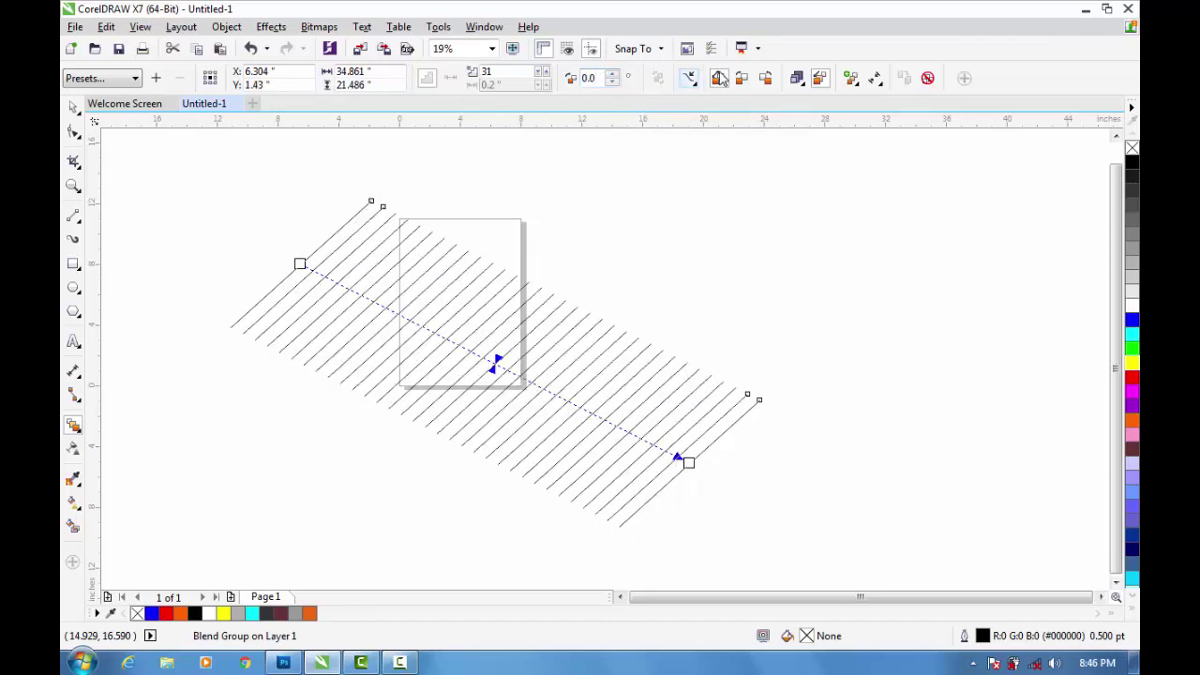
left_click(800, 82)
left_click(1132, 348)
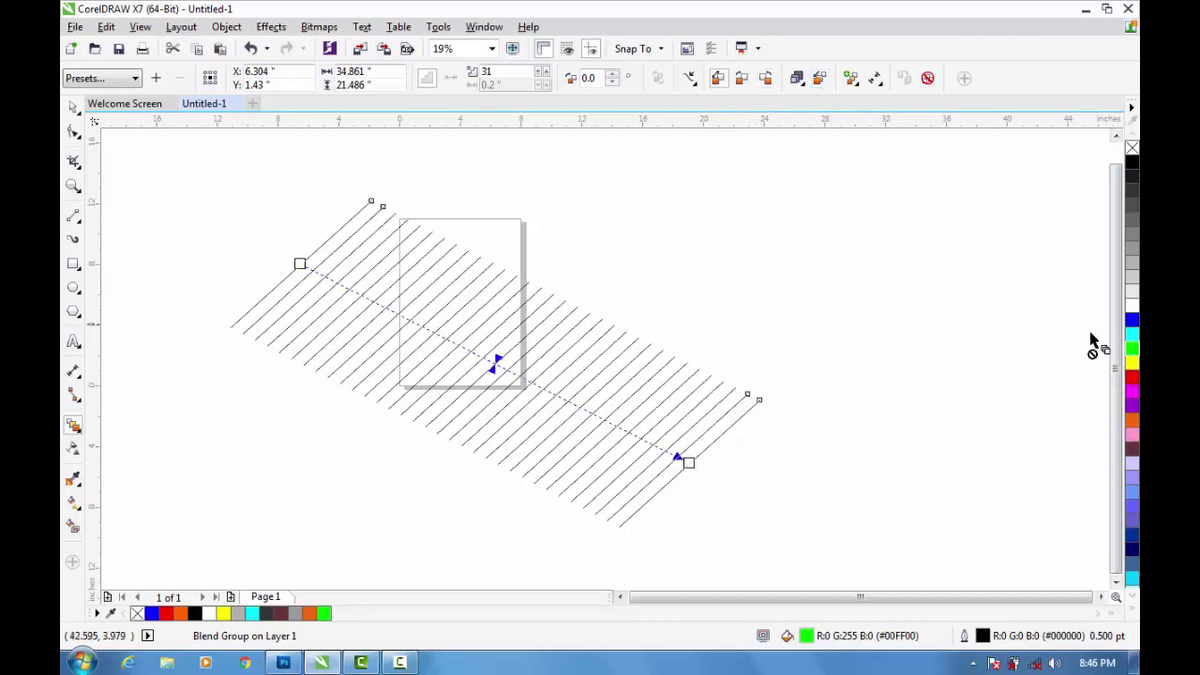
right_click(1132, 348)
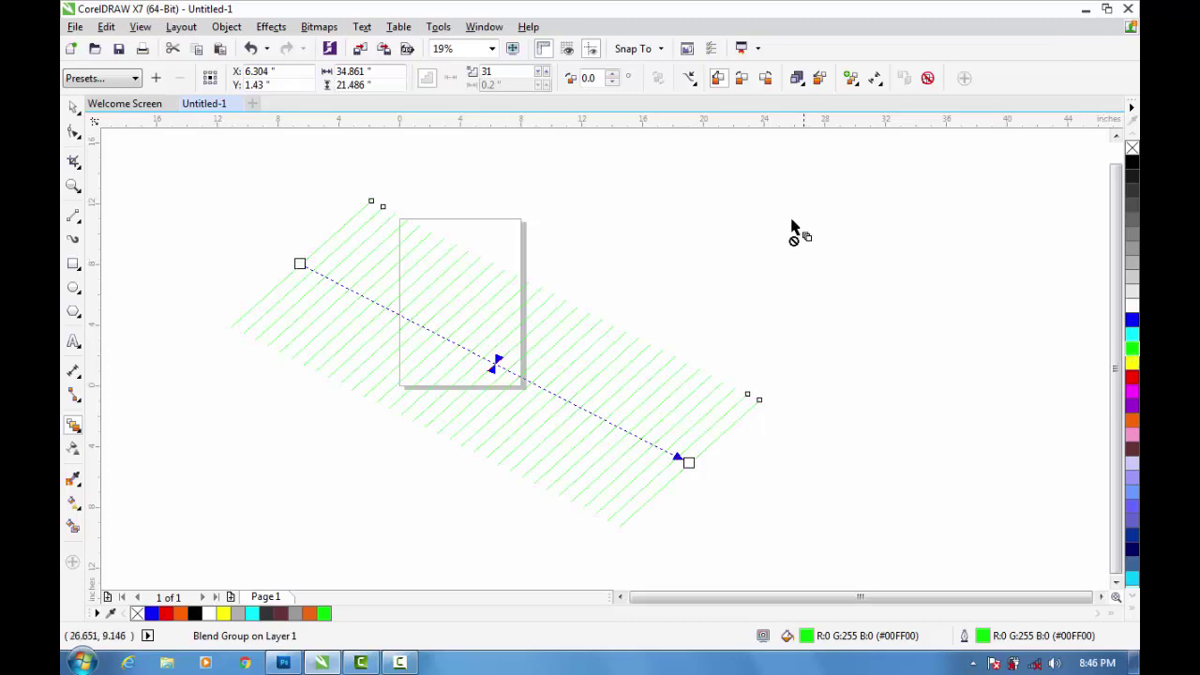
left_click(741, 80)
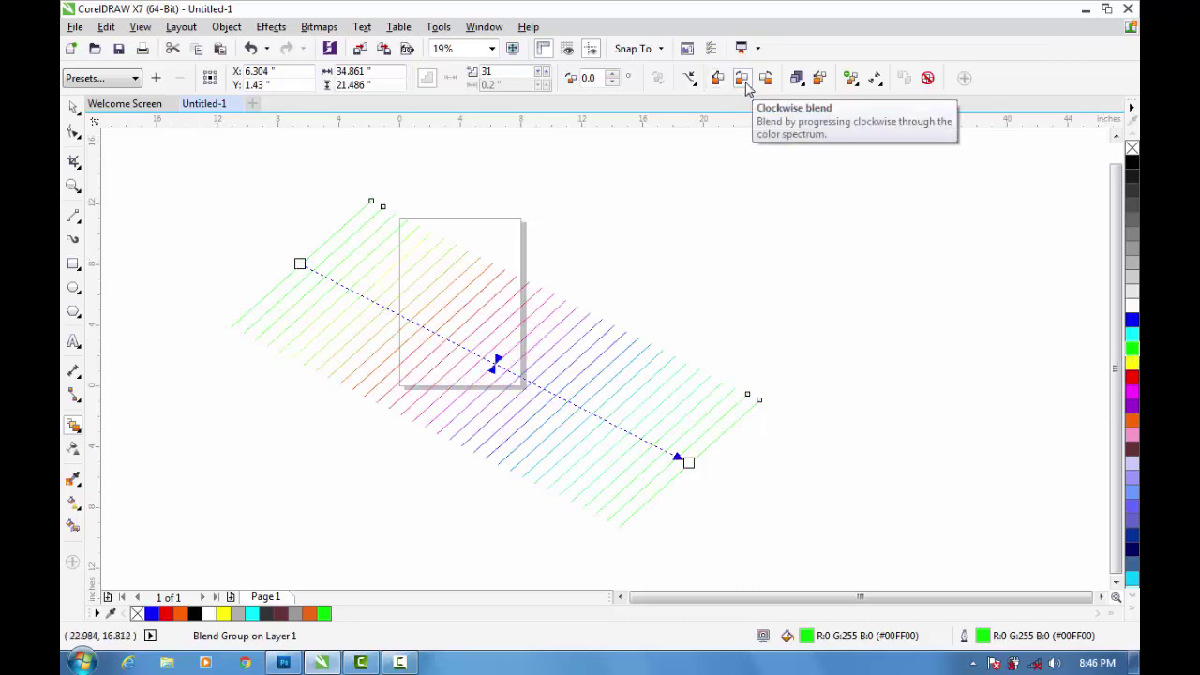
left_click(764, 81)
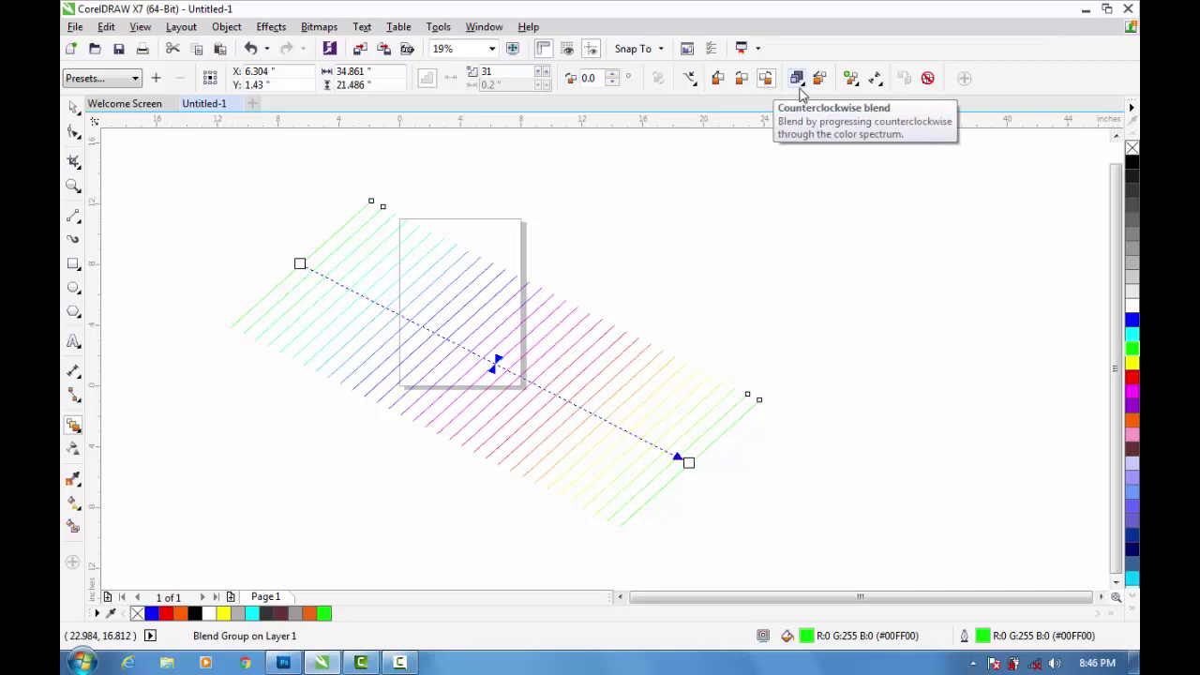
Step: Unlink object and colour acceleration and adjust each slider so the steps stay evenly spaced
left_click(800, 88)
mouse_move(900, 131)
left_mouse_down()
mouse_move(934, 132)
mouse_move(893, 131)
left_mouse_up()
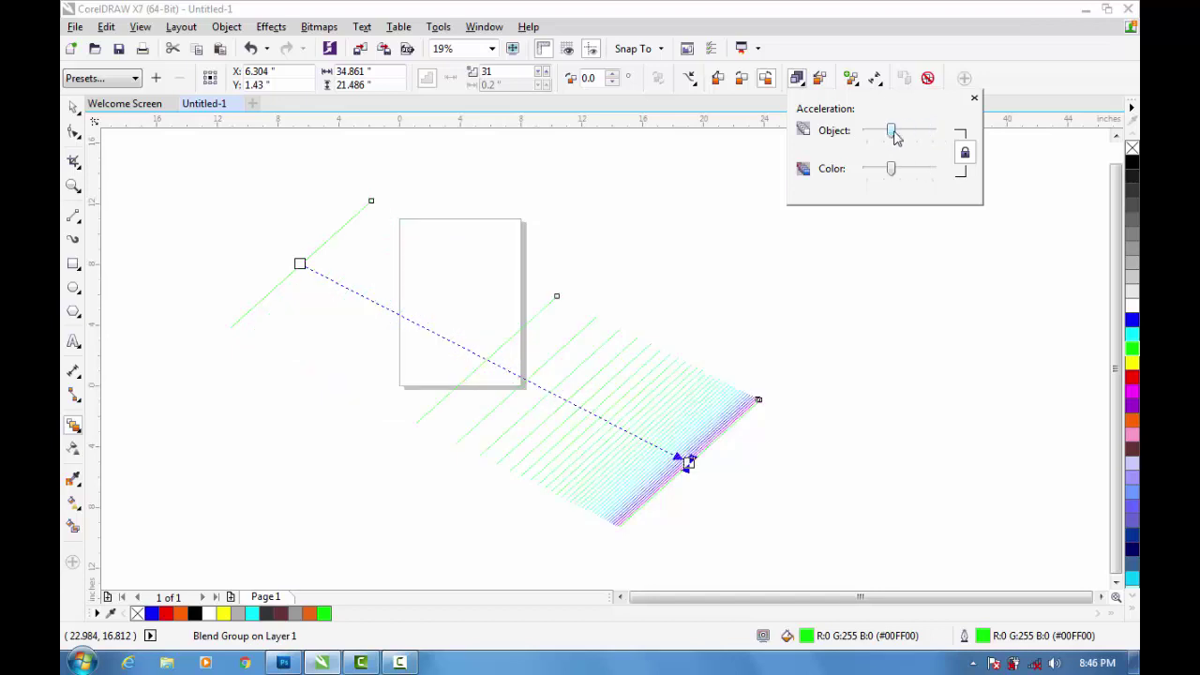
left_click(965, 151)
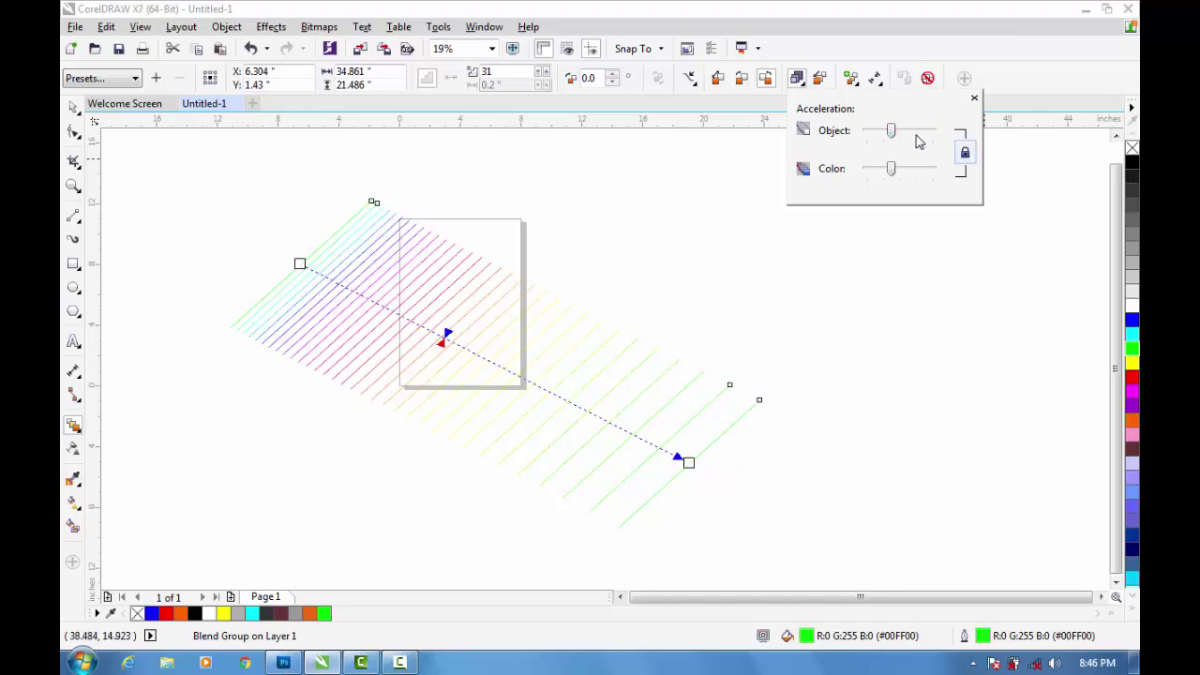
left_click_drag(892, 131, 928, 131)
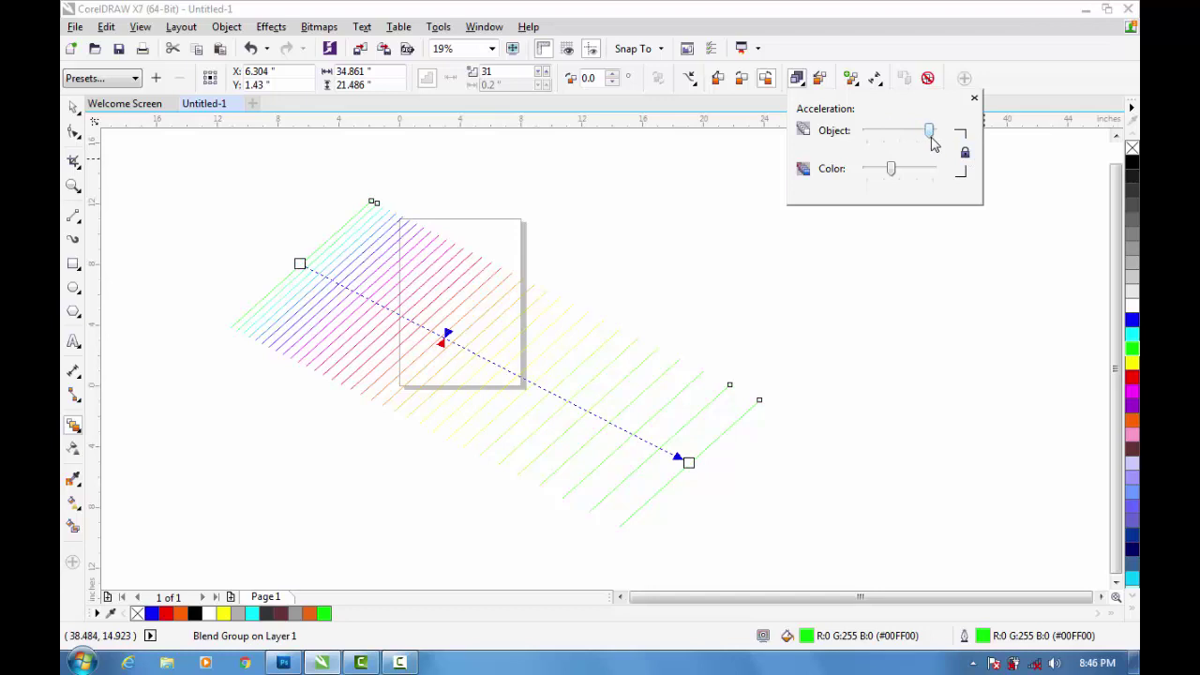
left_click(871, 173)
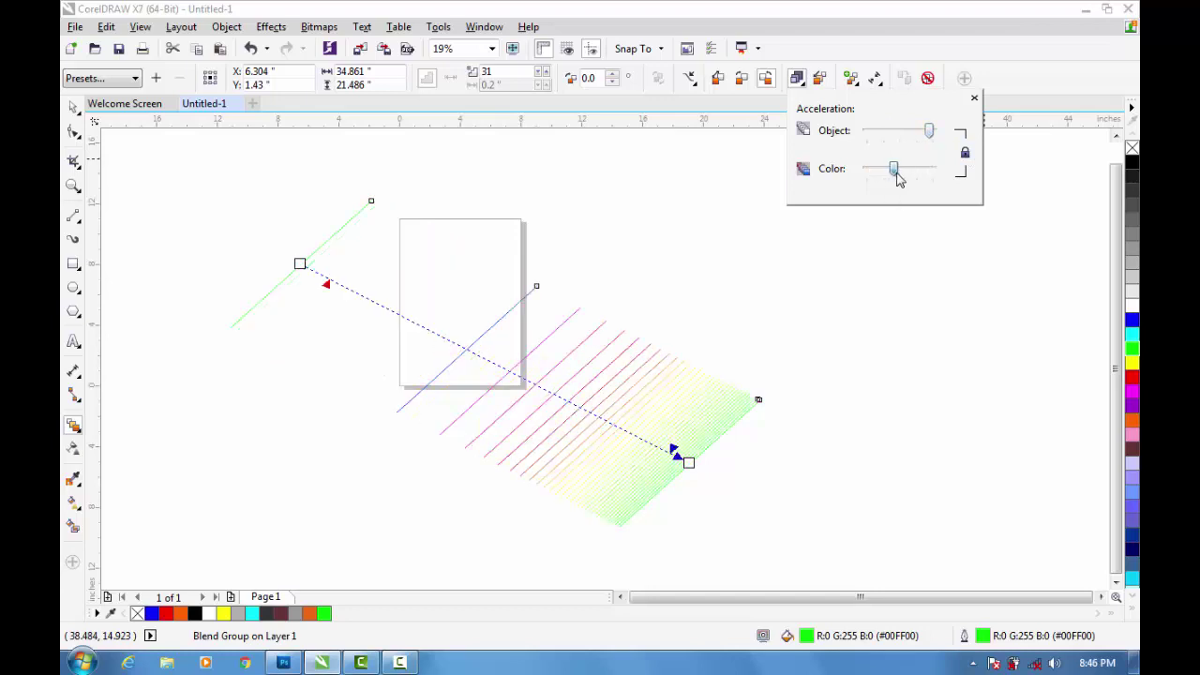
left_click_drag(906, 132, 900, 132)
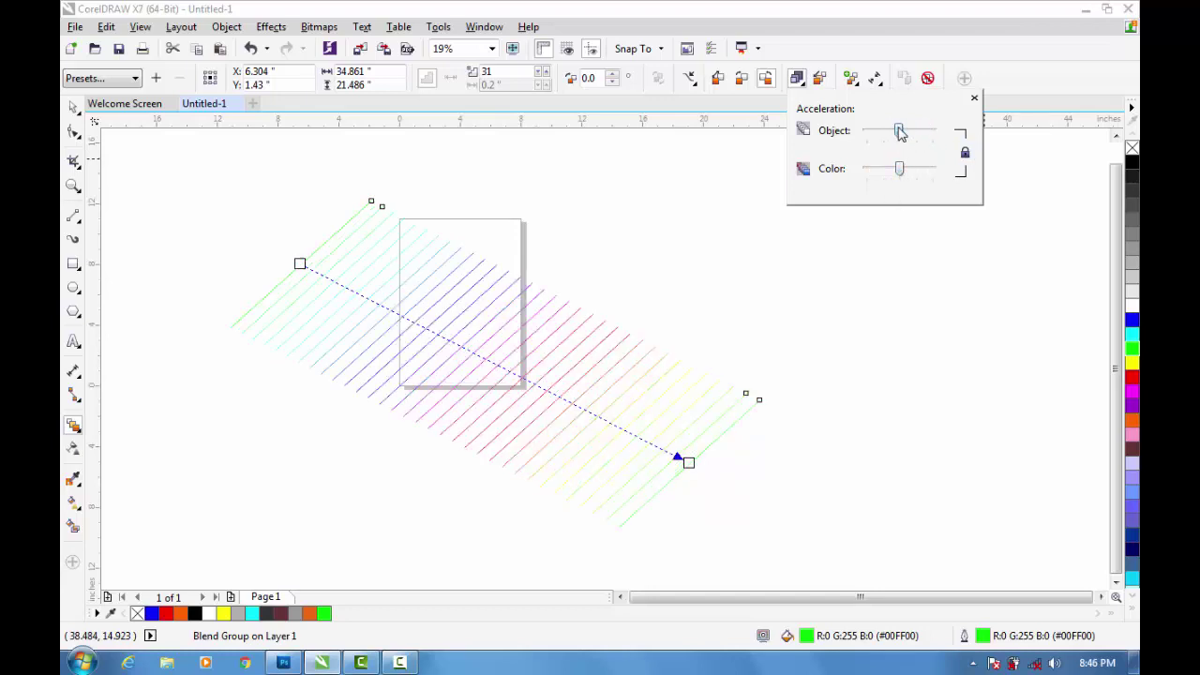
left_click(975, 98)
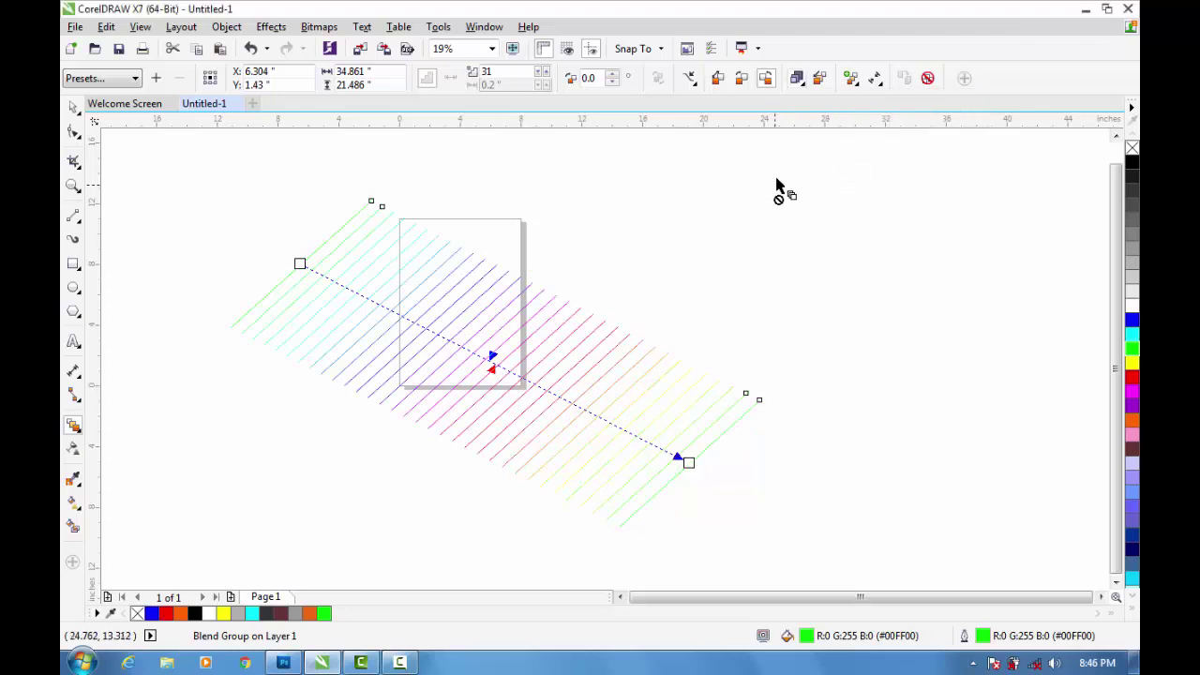
Step: Draw the first arc of a curve right of the blend with the 3-Point Curve tool
scroll(634, 203, "down", 2)
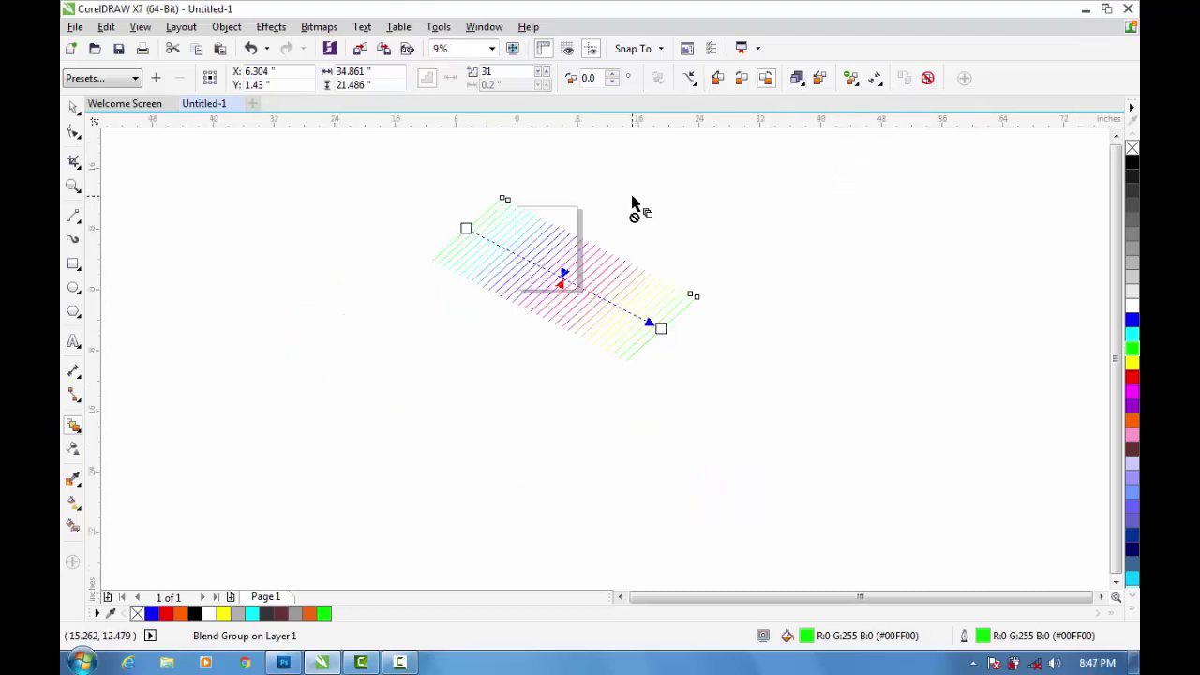
scroll(919, 246, "up", 2)
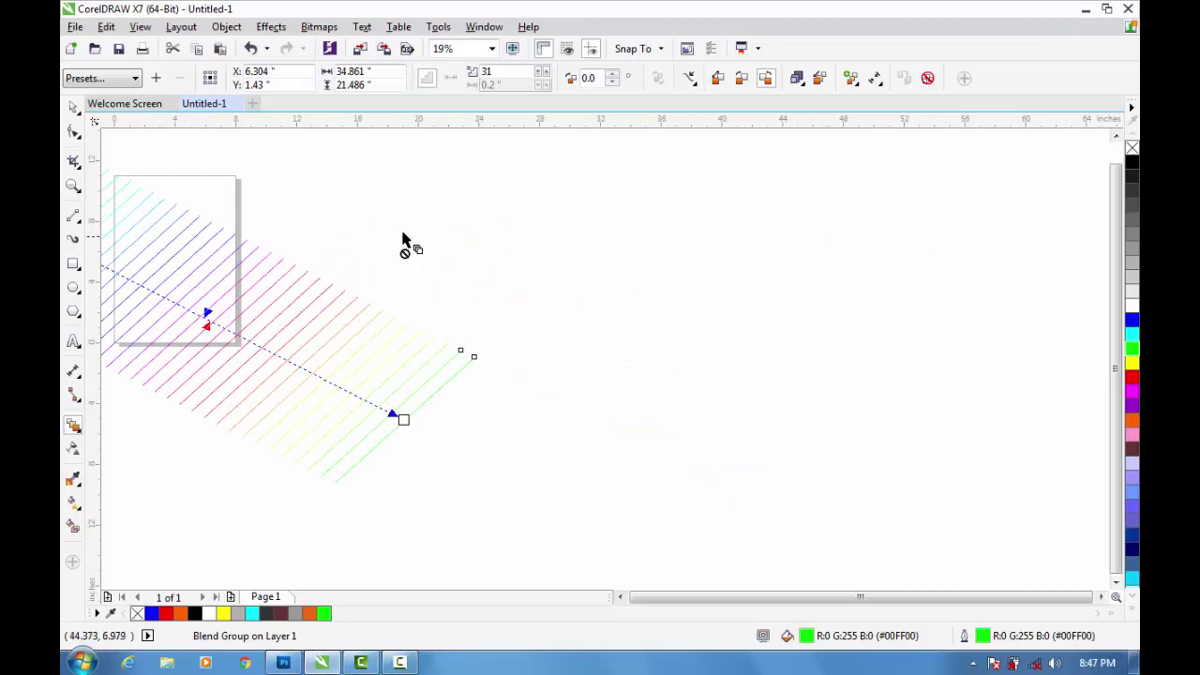
left_click(74, 221)
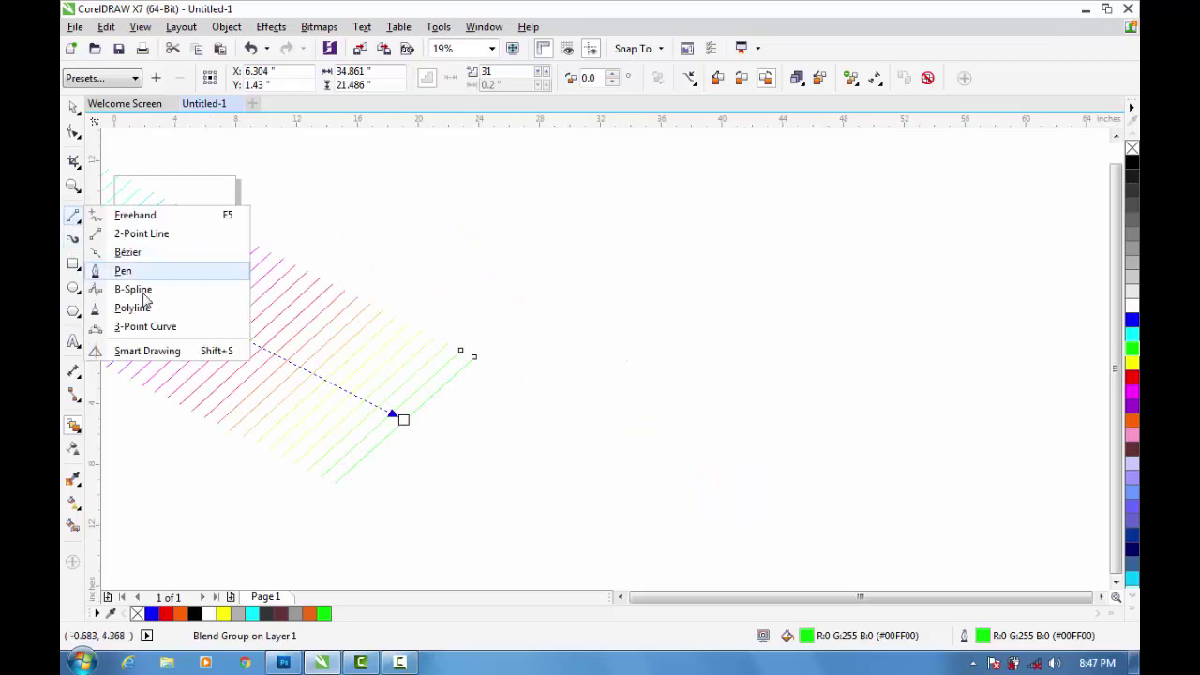
left_click(145, 327)
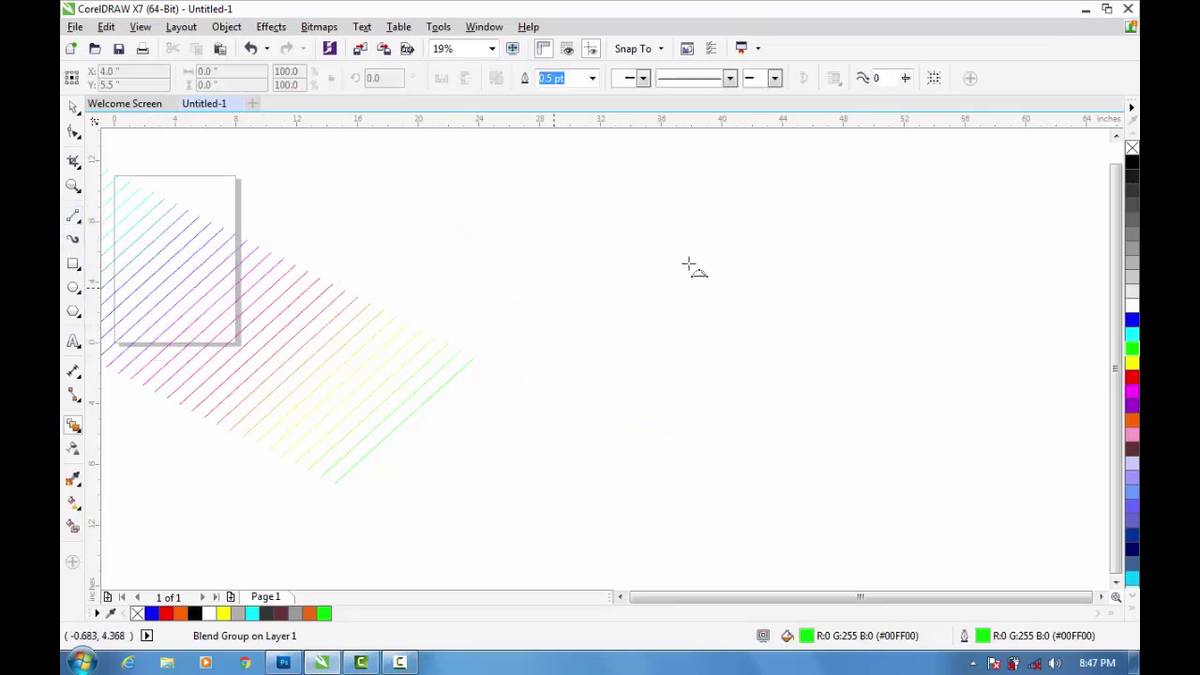
left_click_drag(577, 170, 748, 286)
left_click_drag(778, 349, 822, 392)
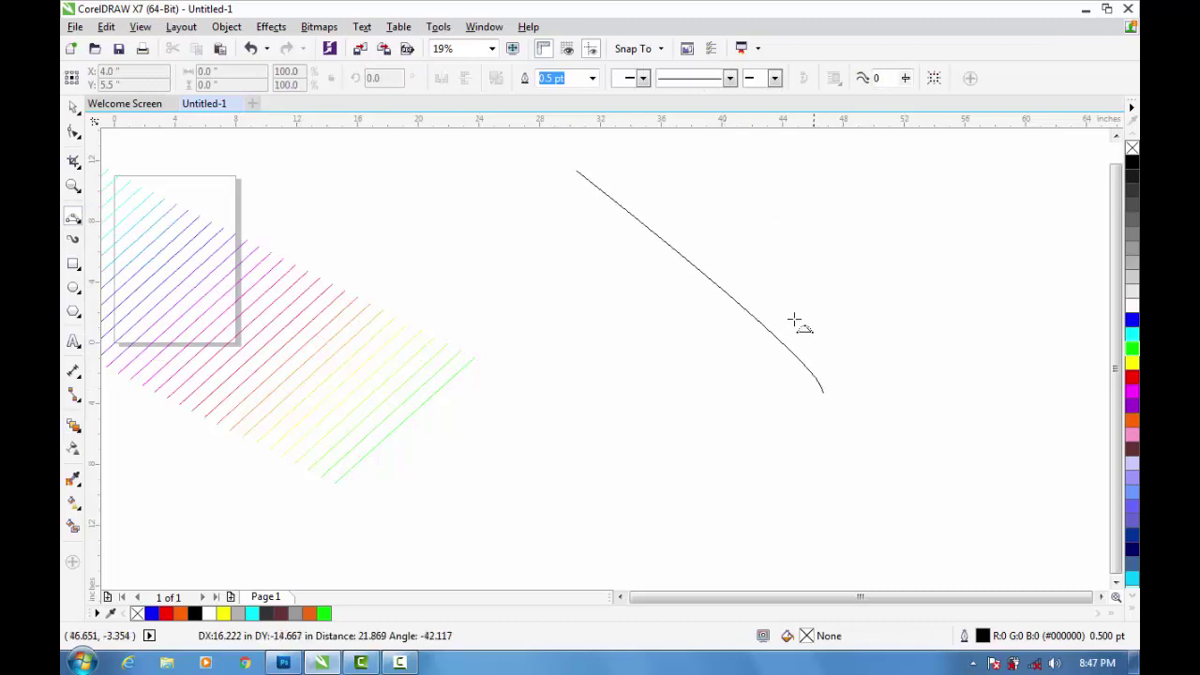
left_click(853, 245)
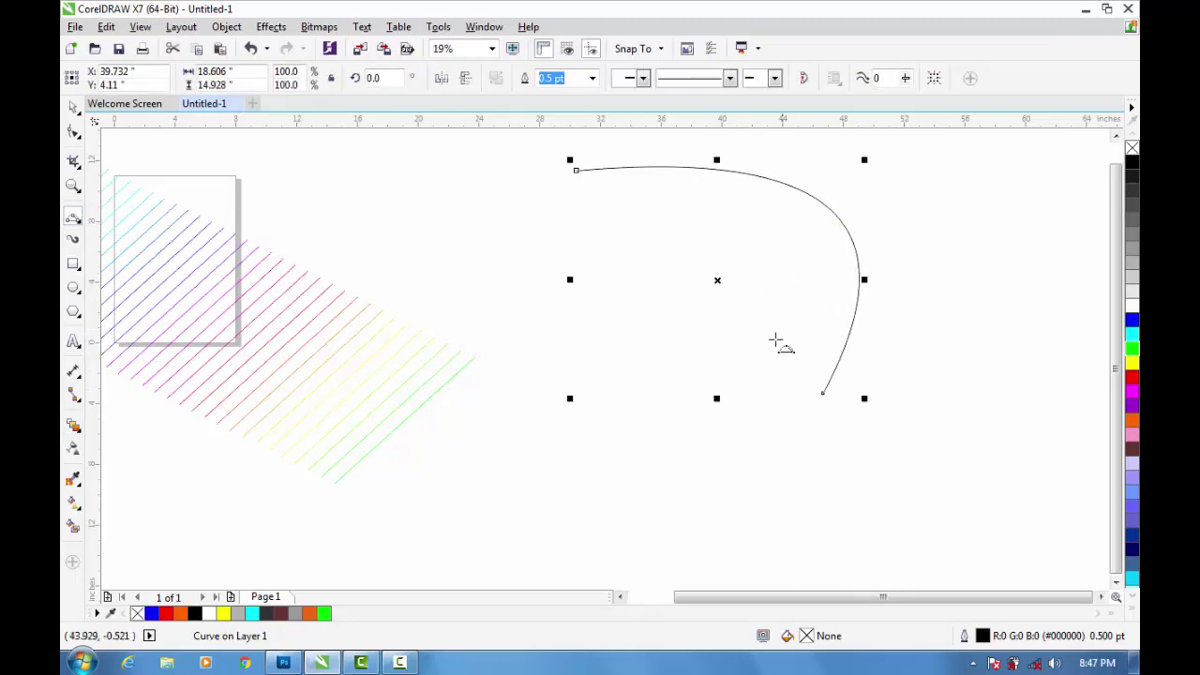
Step: Extend the curve with a second downward arc into an S shape, then select the rainbow blend
scroll(774, 335, "down", 2)
left_click_drag(798, 366, 915, 488)
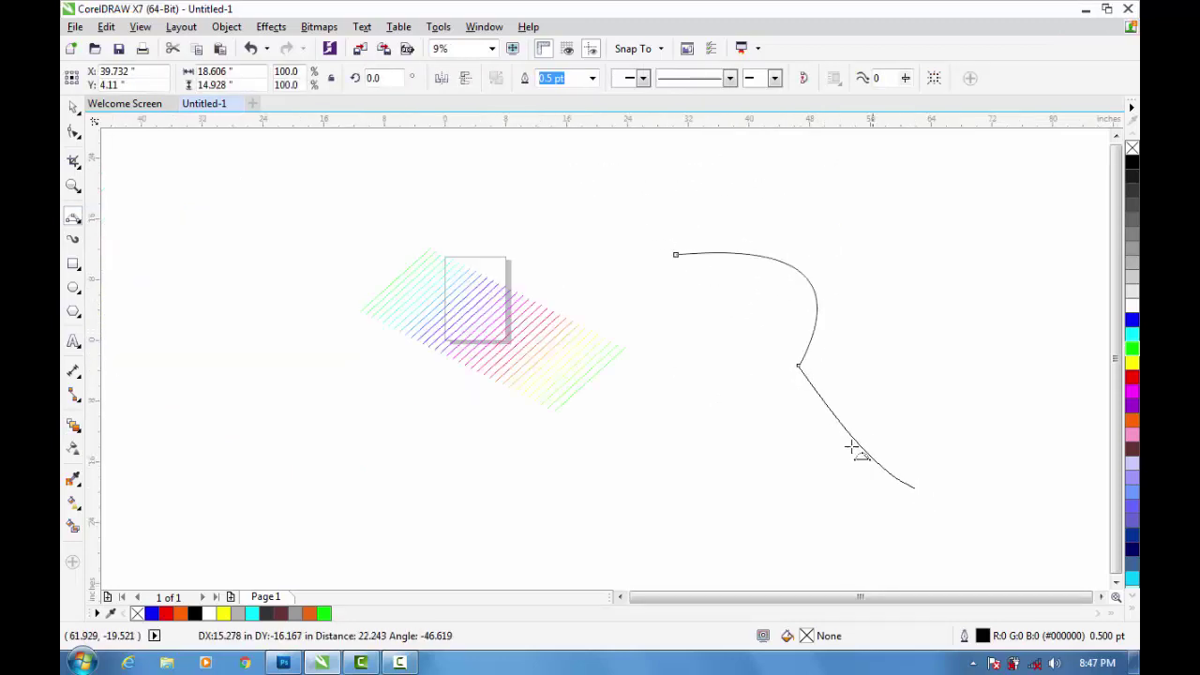
left_click(774, 459)
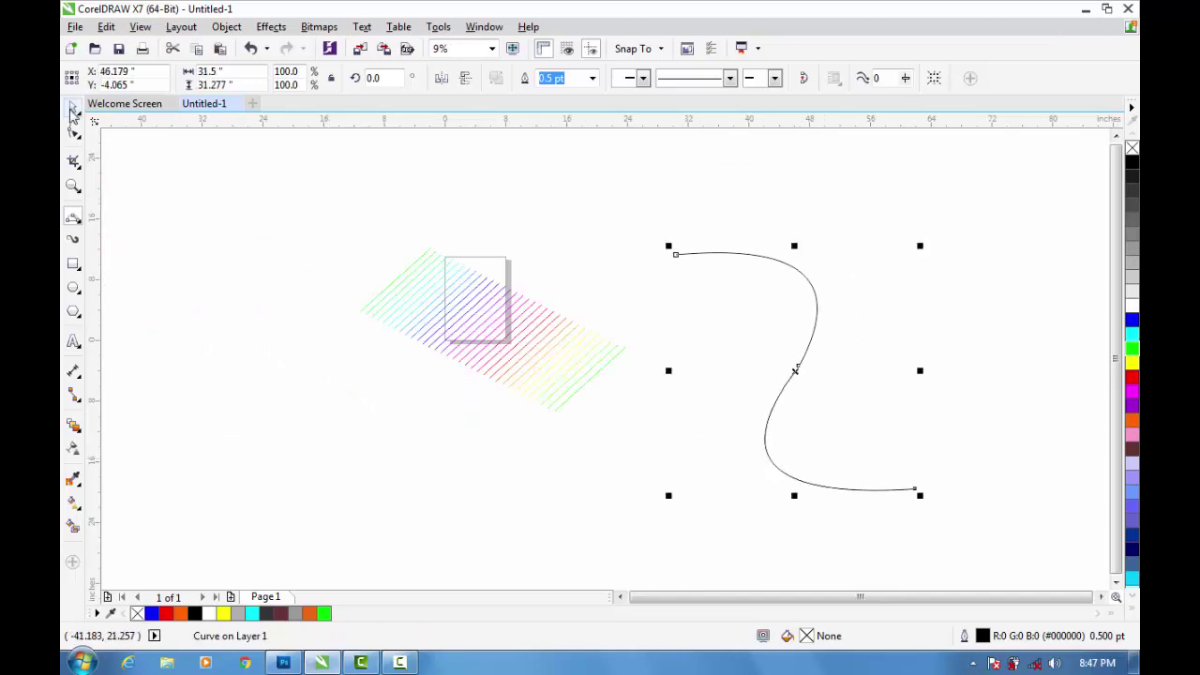
left_click(185, 206)
left_click(464, 342)
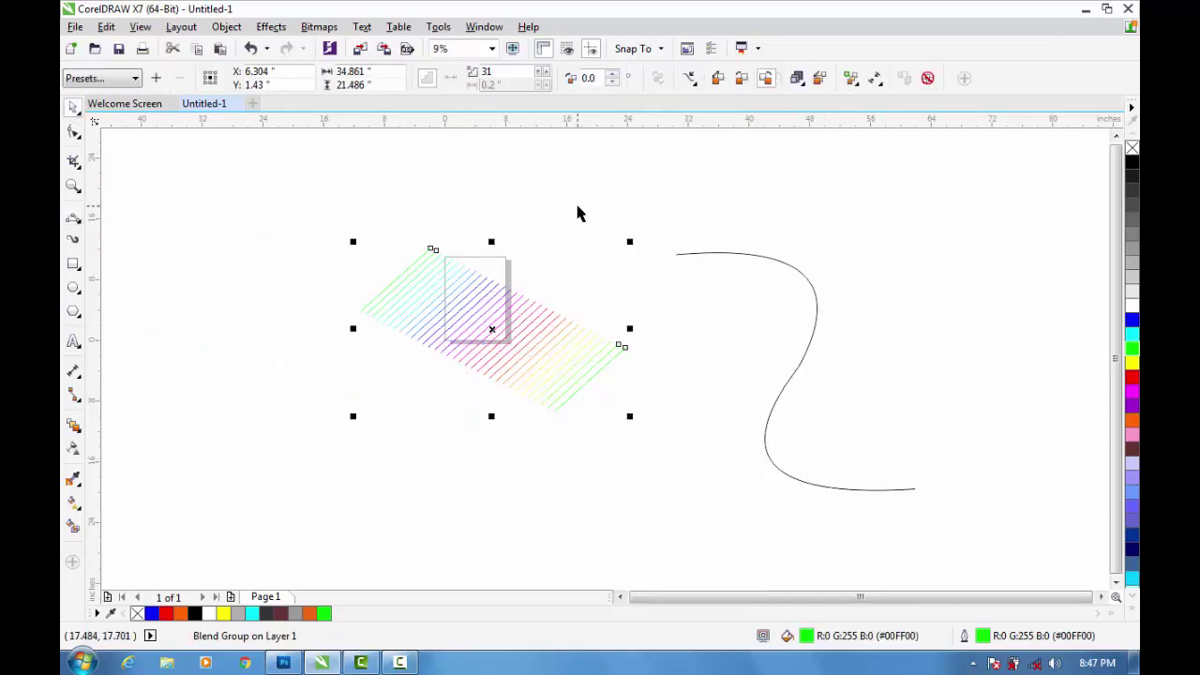
Step: Attach the rainbow blend to the S-curve as its new path and shift it down-right
left_click(689, 79)
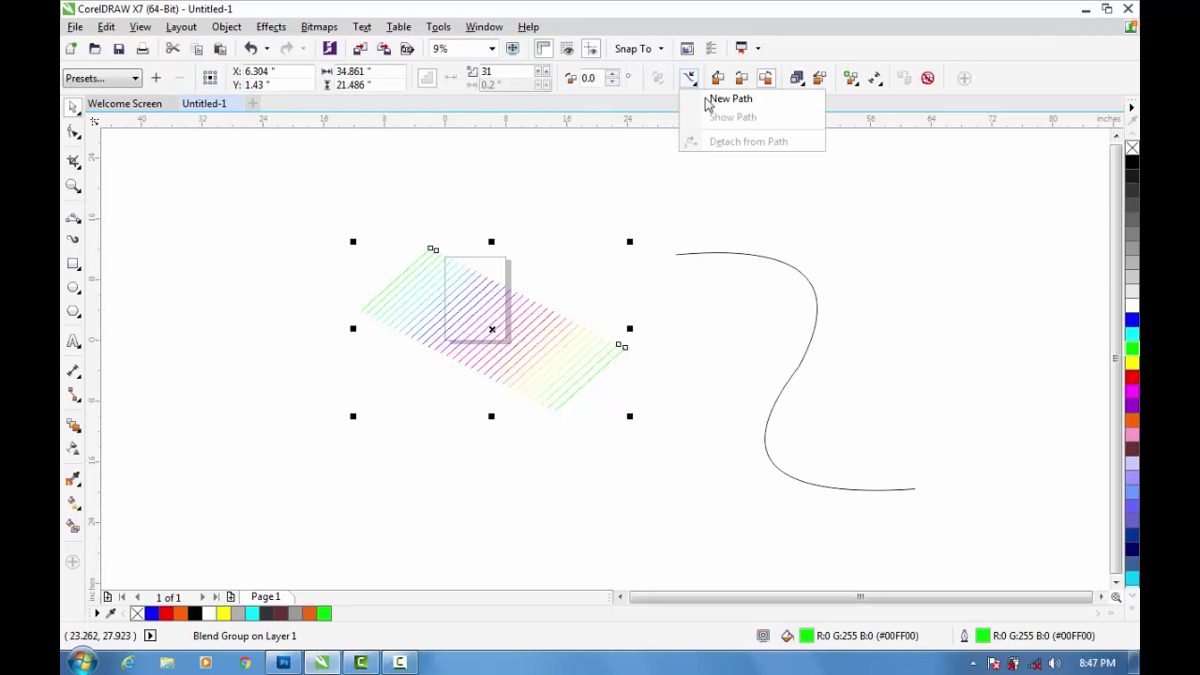
left_click(721, 99)
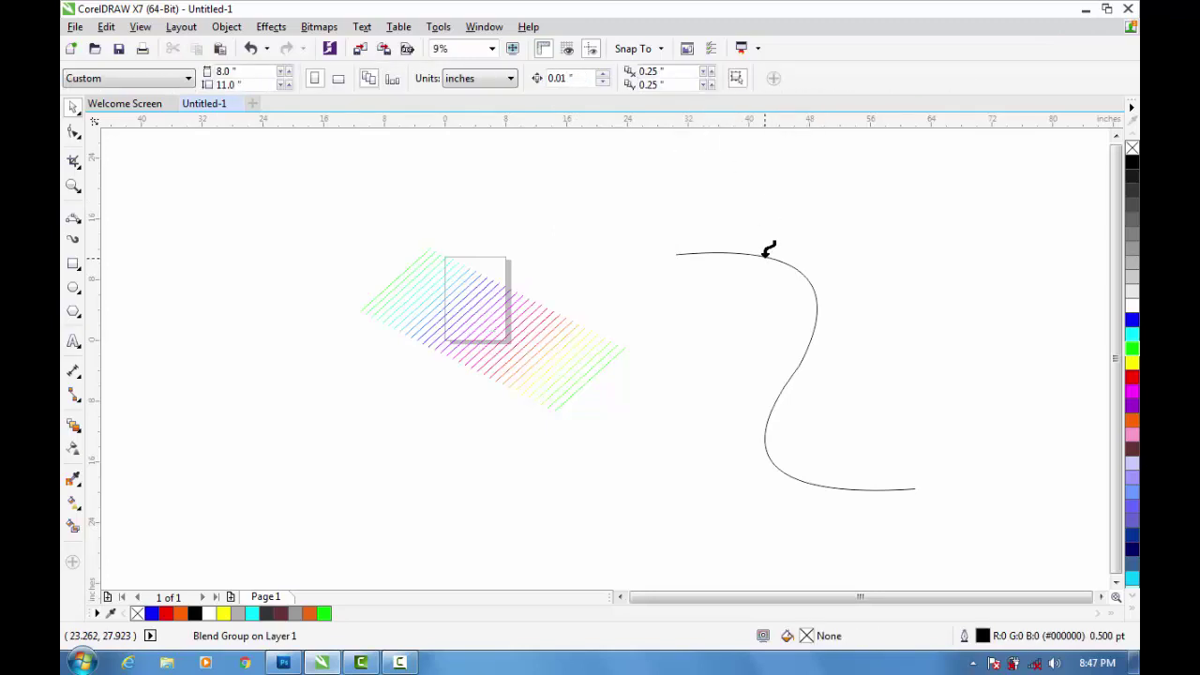
left_click(765, 253)
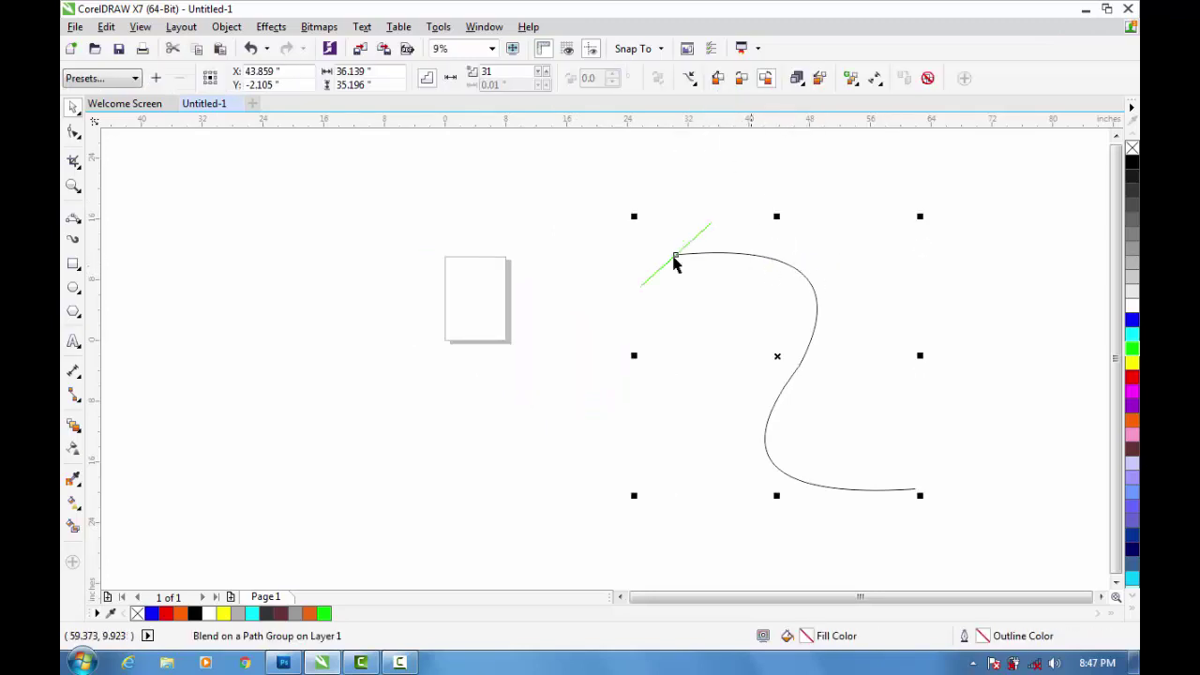
scroll(687, 254, "up", 1)
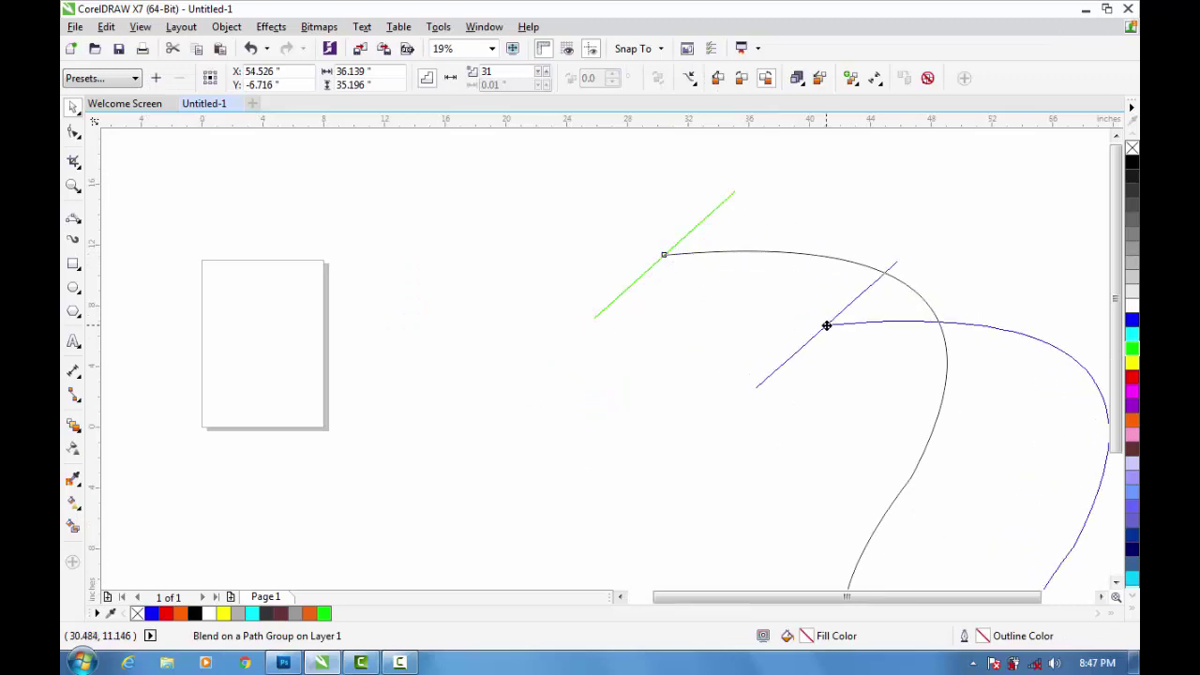
left_click_drag(665, 256, 822, 324)
scroll(600, 254, "down", 1)
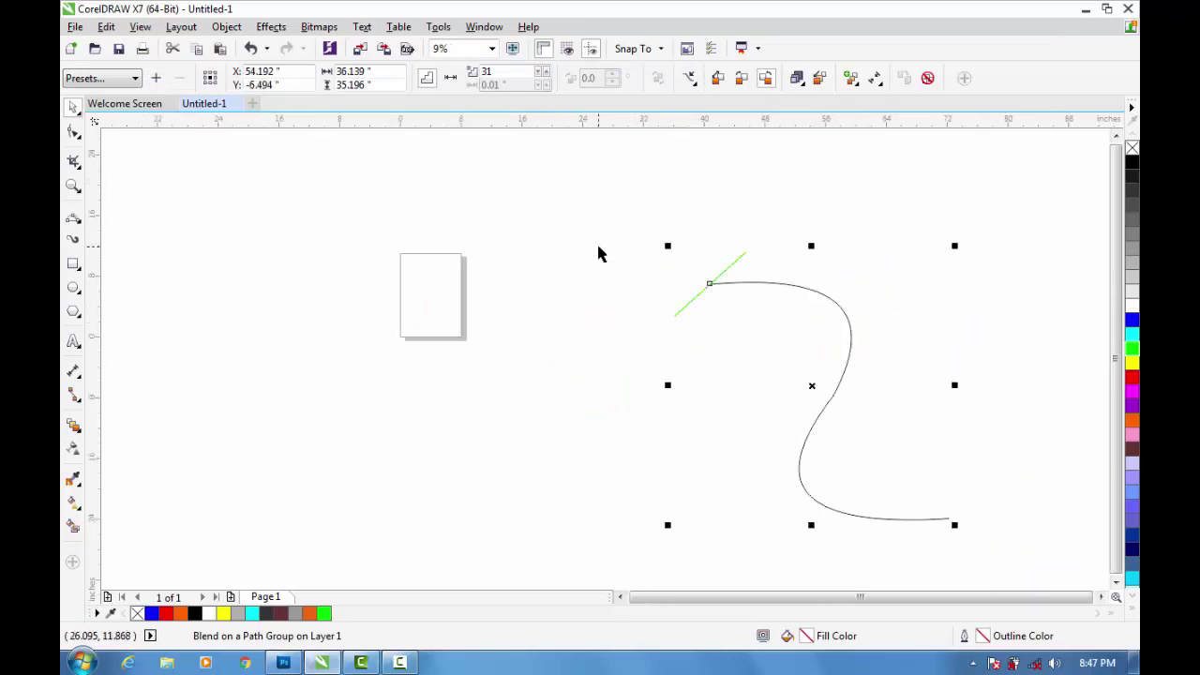
left_click(956, 307)
Step: Blend the green line at the curve's start into the black S-curve
left_click(722, 277)
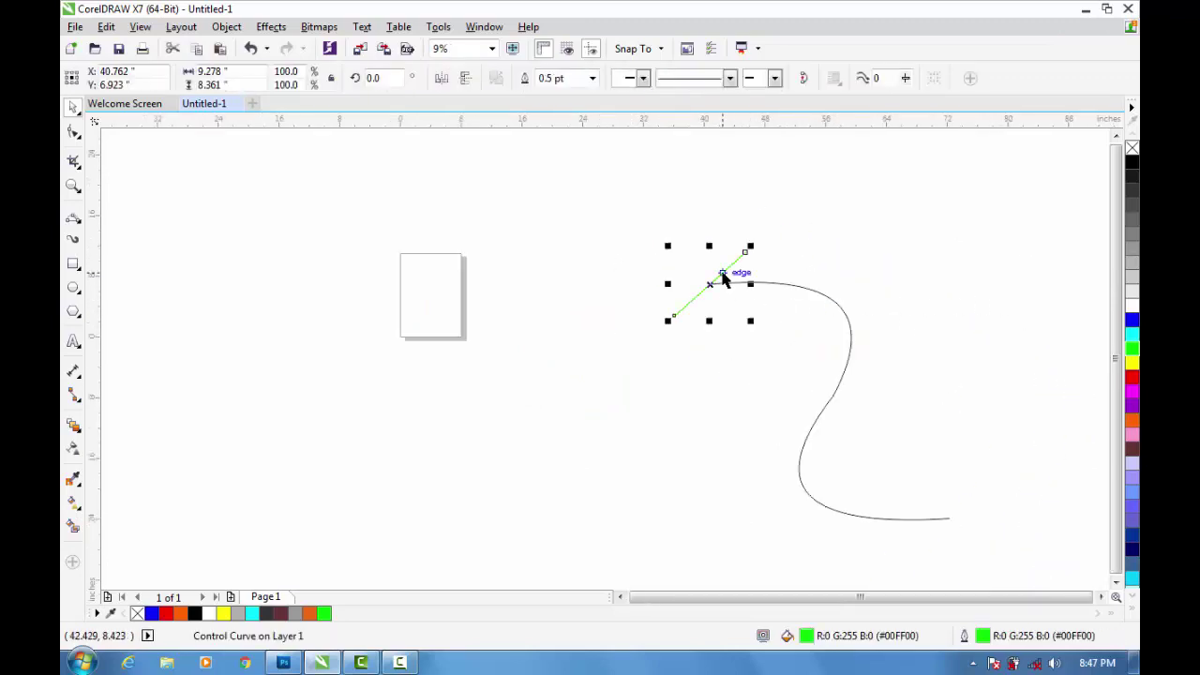
left_click(71, 424)
left_click_drag(711, 298, 830, 415)
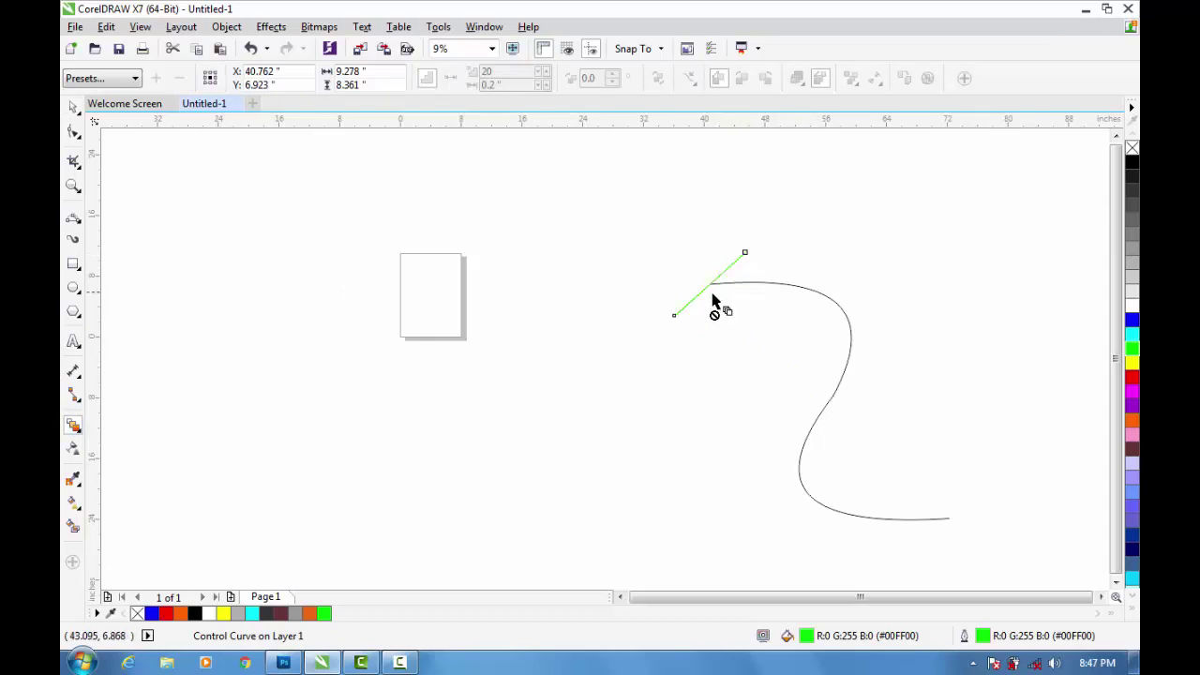
left_click_drag(711, 287, 866, 448)
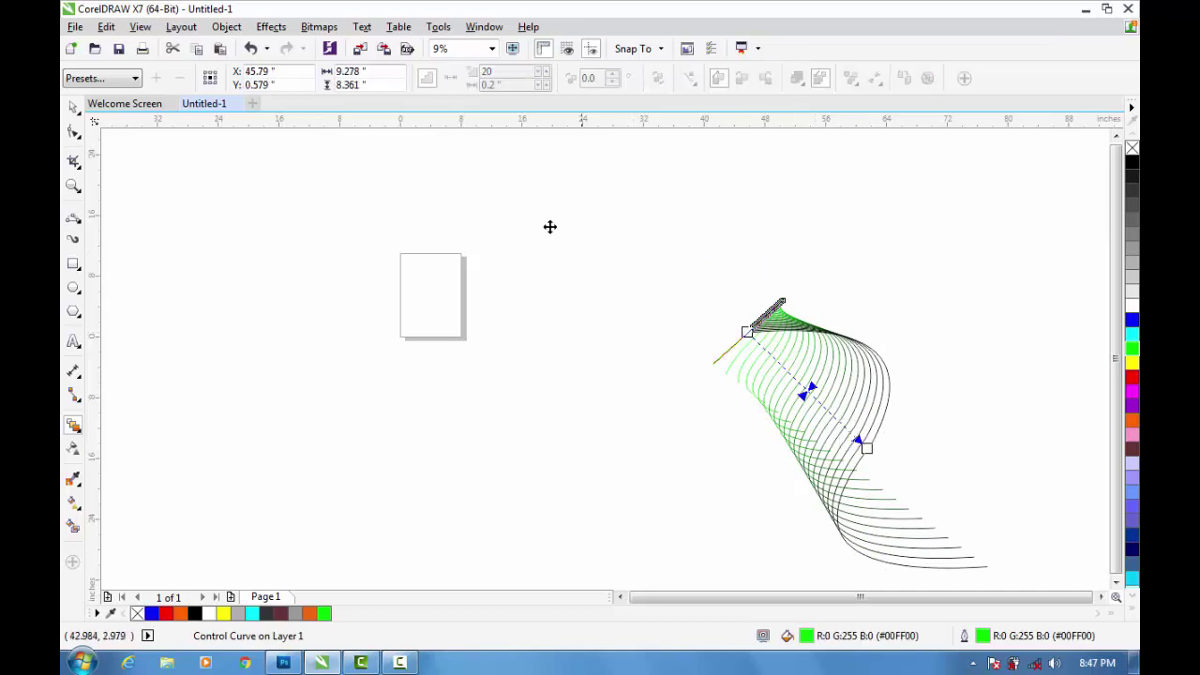
Step: Pull the blend's end curve down-right and raise the blend steps toward 100
scroll(557, 249, "down", 3)
scroll(647, 296, "up", 1)
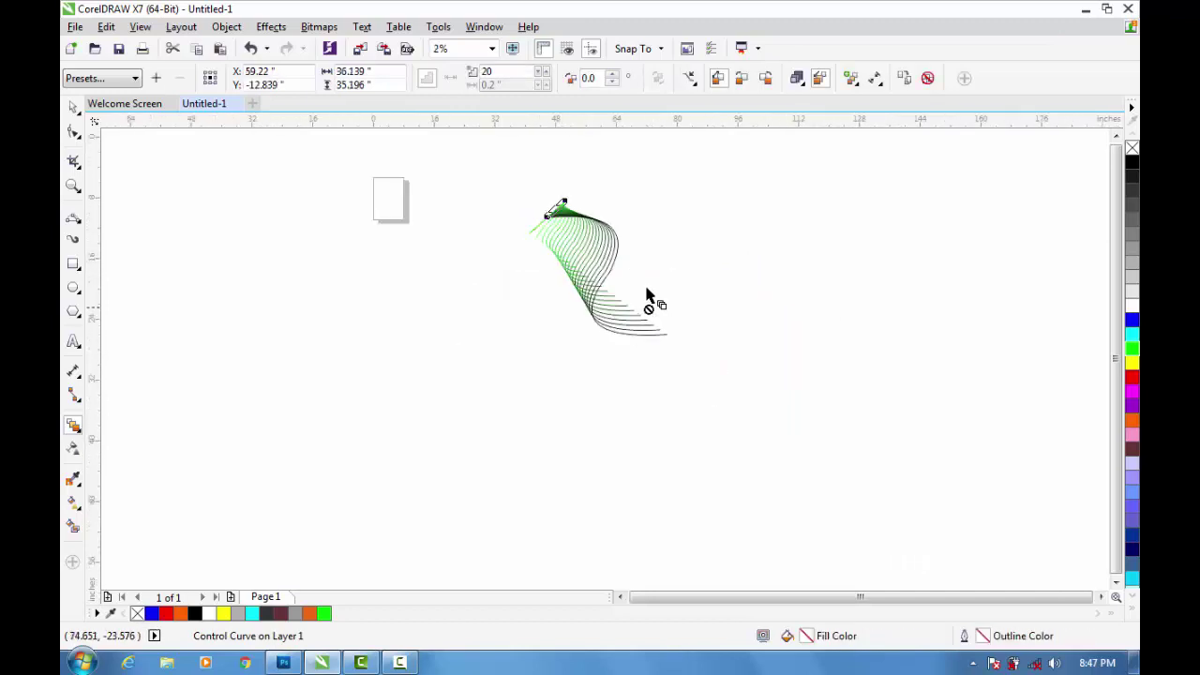
scroll(647, 296, "up", 2)
left_click_drag(553, 249, 607, 300)
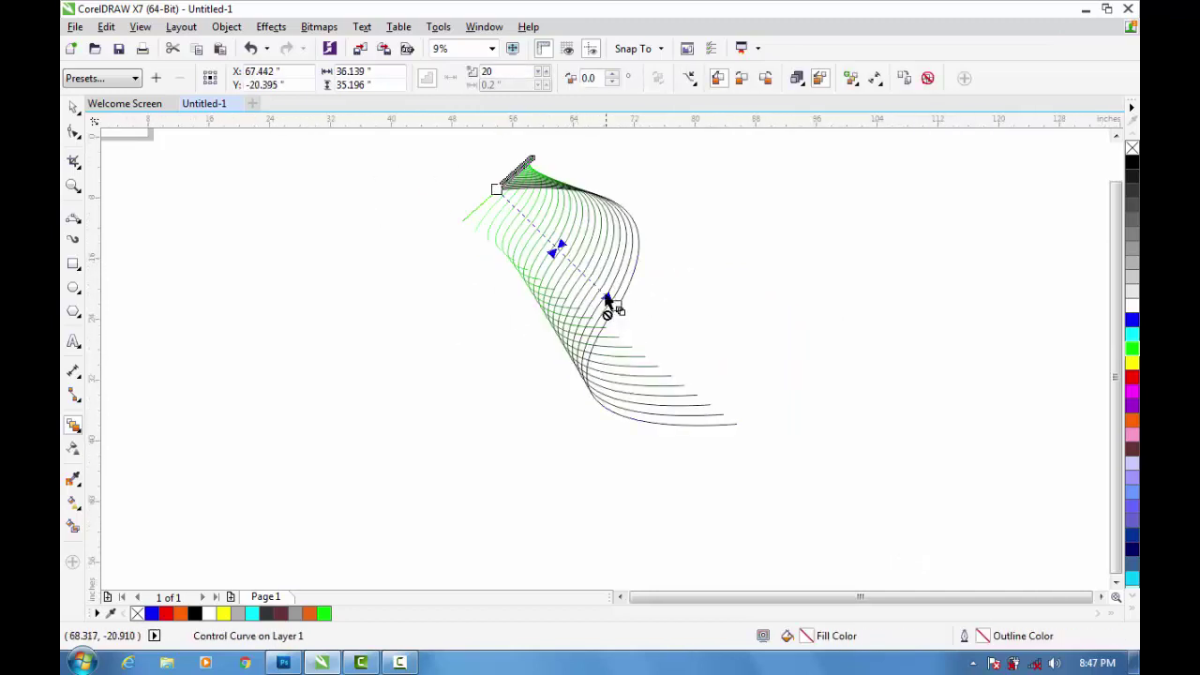
left_click(541, 72)
left_click(541, 72)
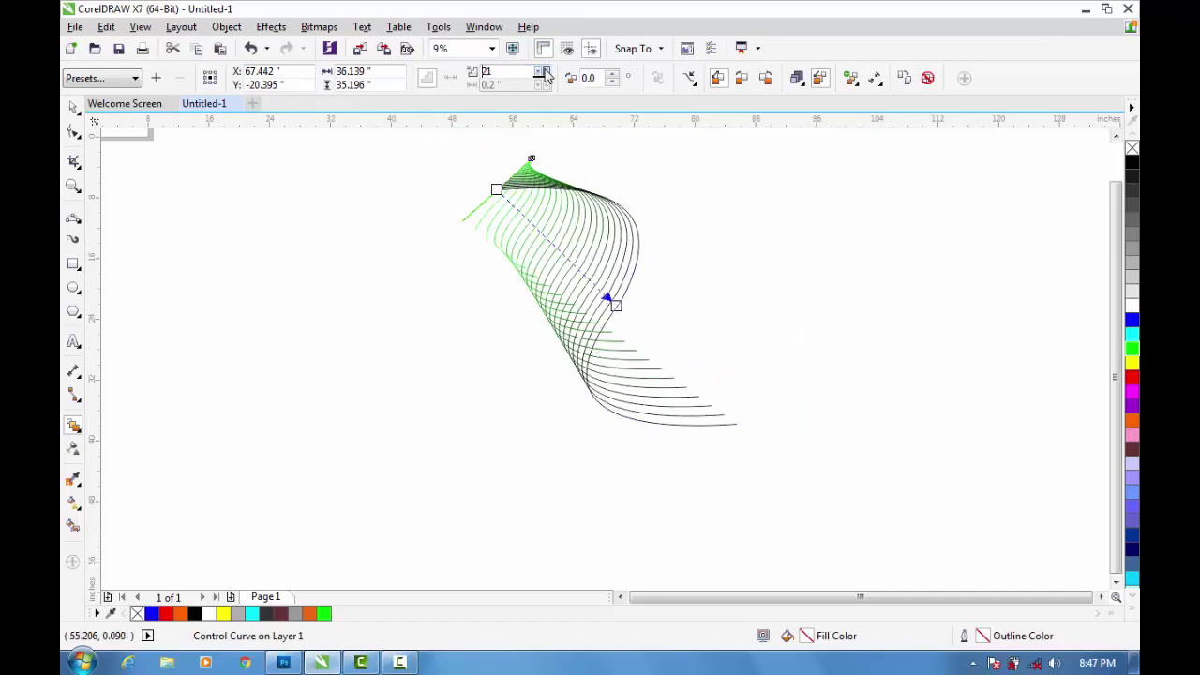
left_click(541, 72)
left_click(541, 72)
left_click(541, 72)
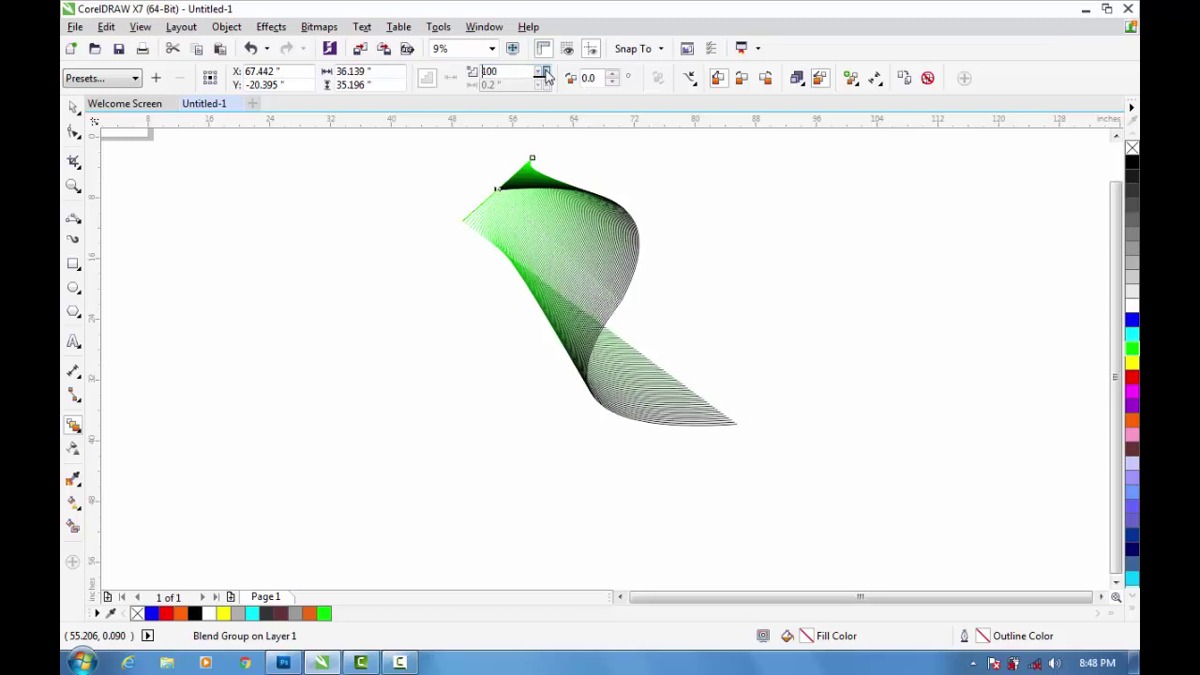
Step: Set the blend to 103 steps and rotate it to 175°, then deselect
left_click(542, 72)
left_click(612, 74)
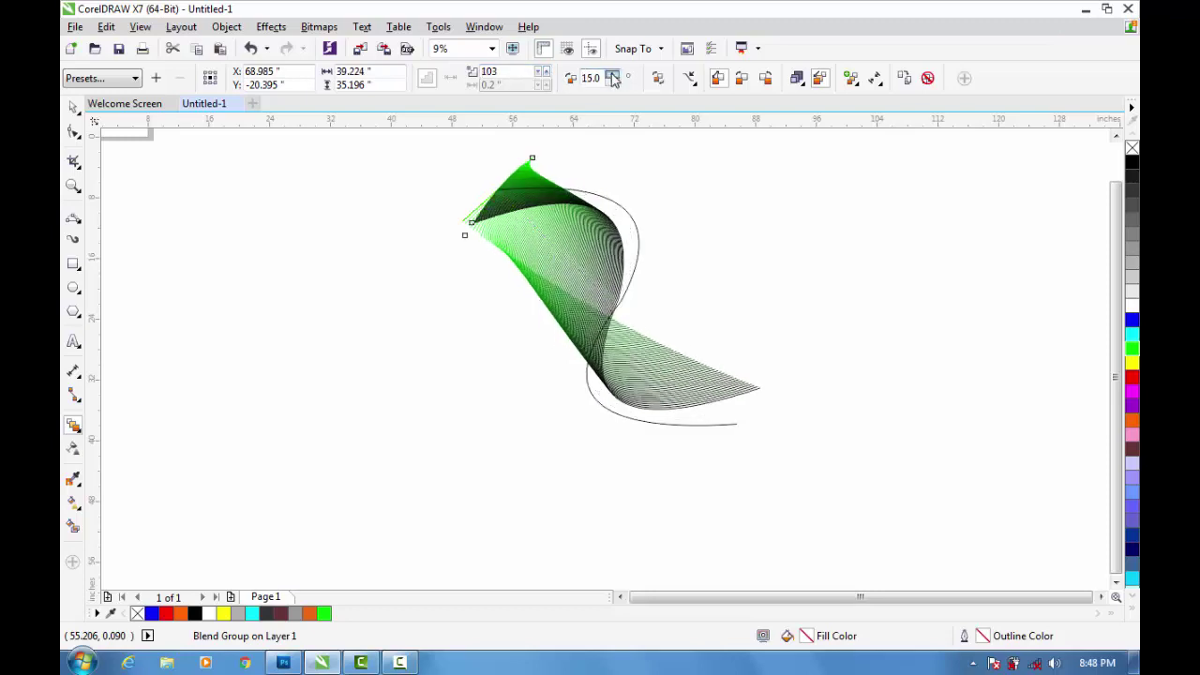
left_click(612, 74)
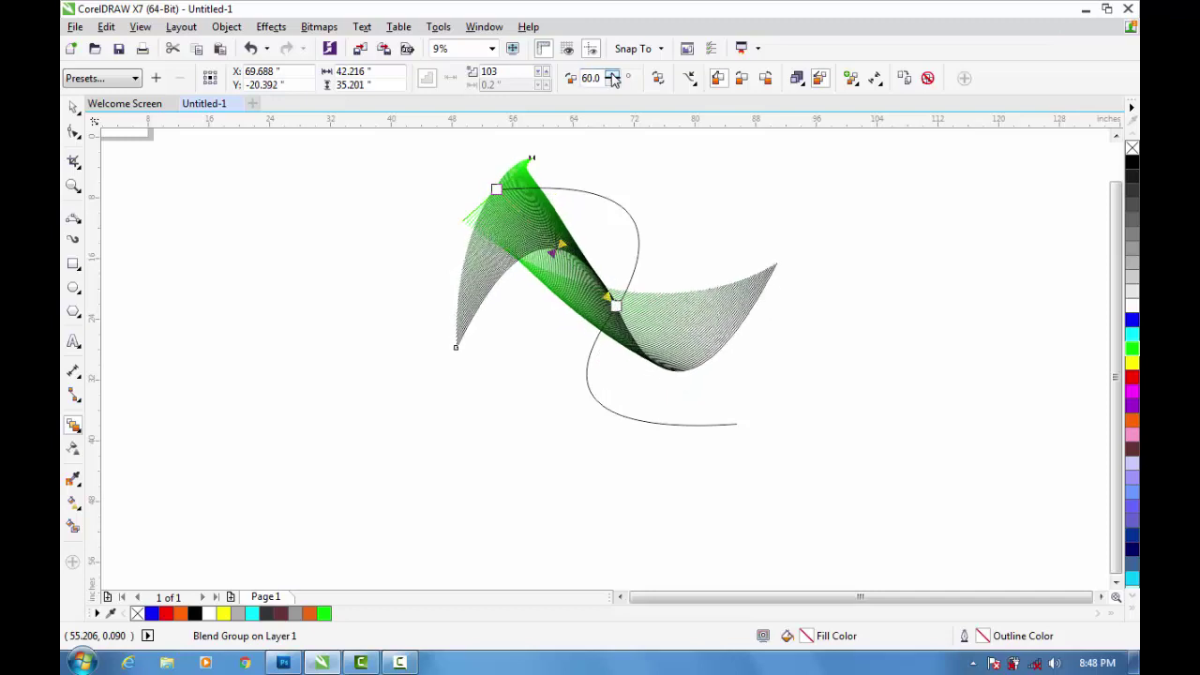
left_click(612, 78)
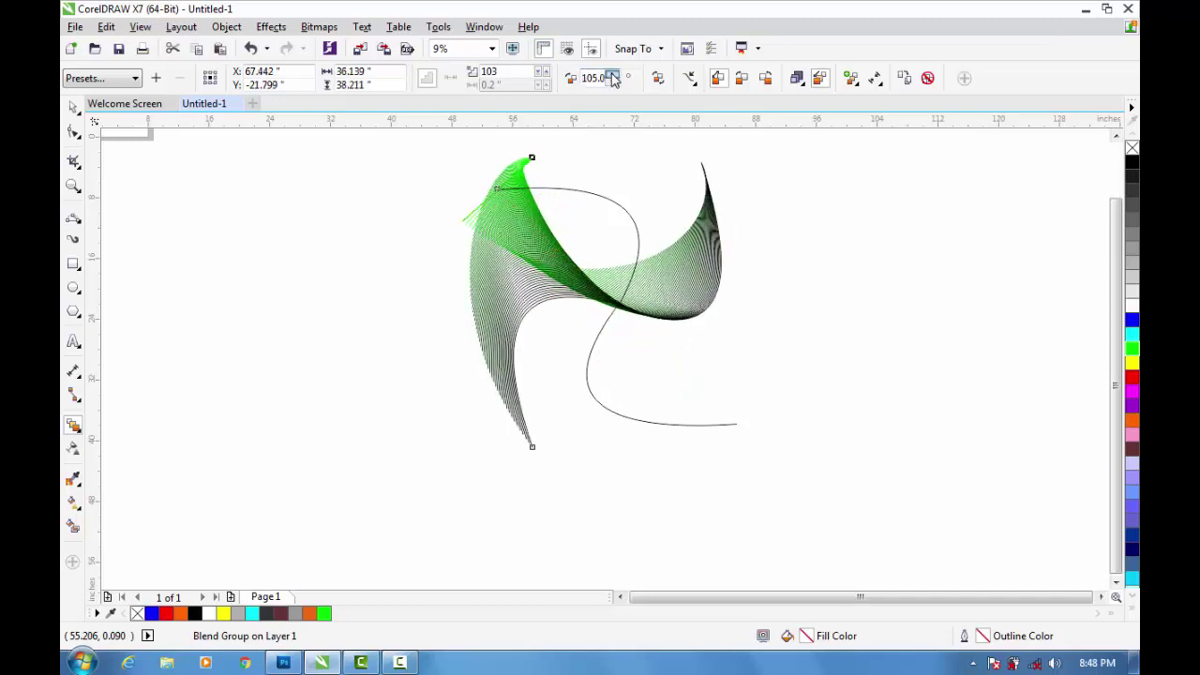
left_click(612, 74)
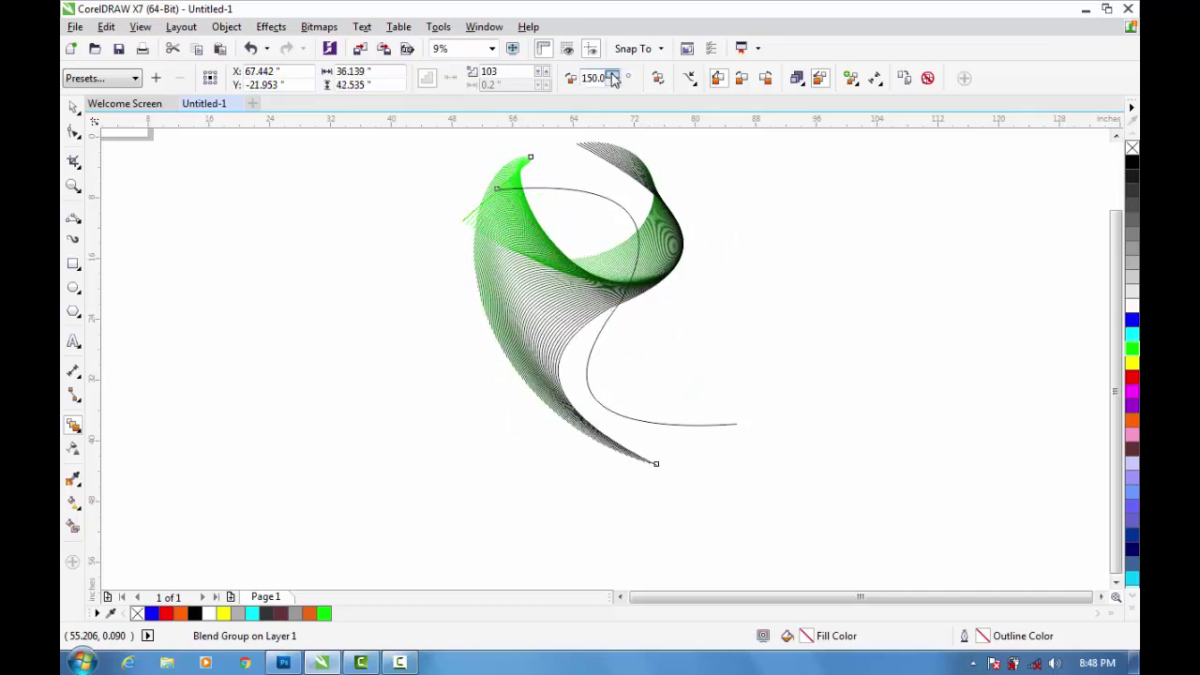
left_click(612, 74)
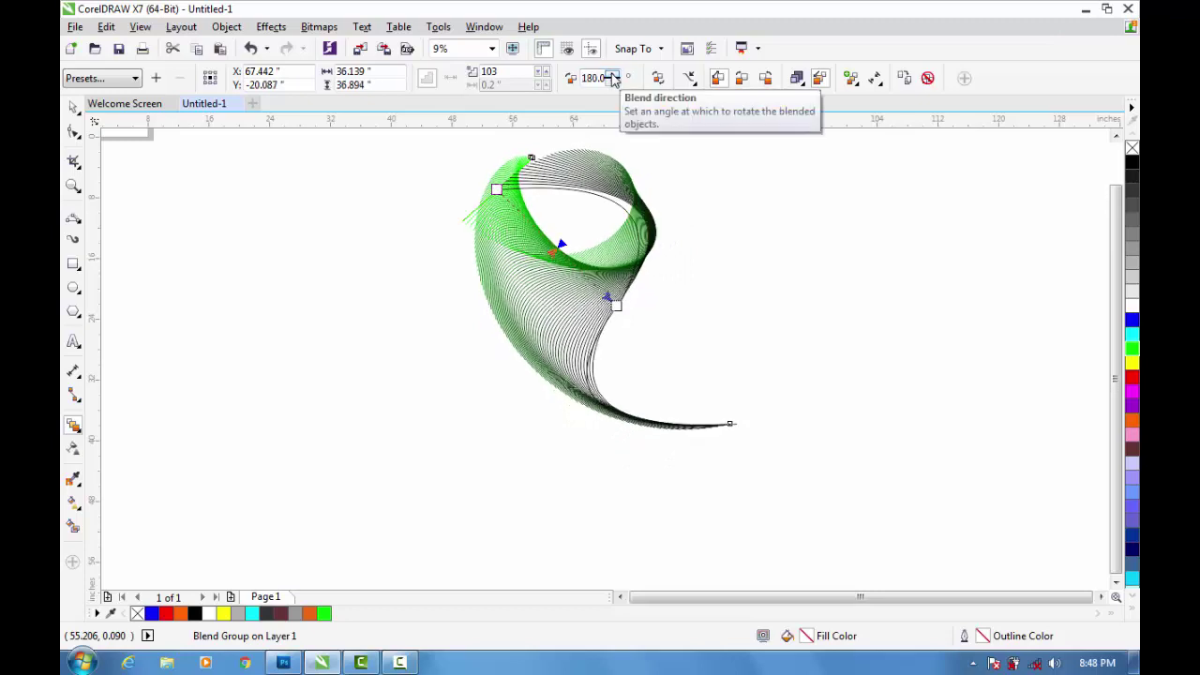
left_click(612, 74)
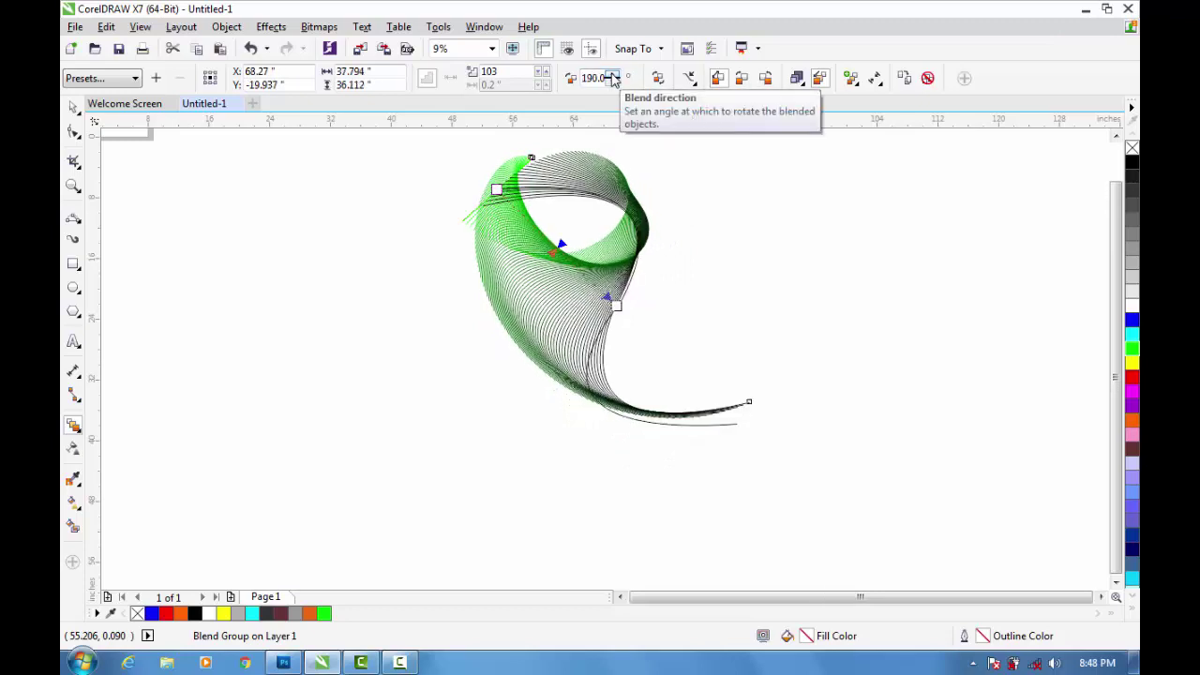
left_click(612, 82)
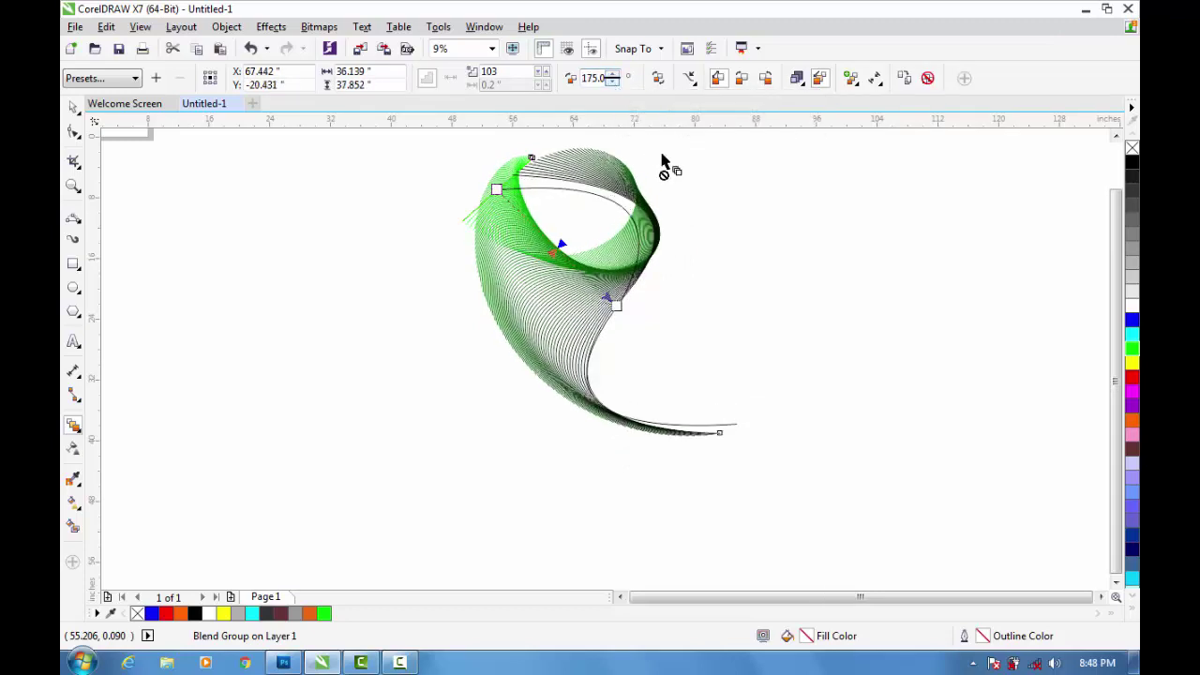
left_click(762, 251)
scroll(515, 215, "down", 1)
scroll(584, 197, "up", 1)
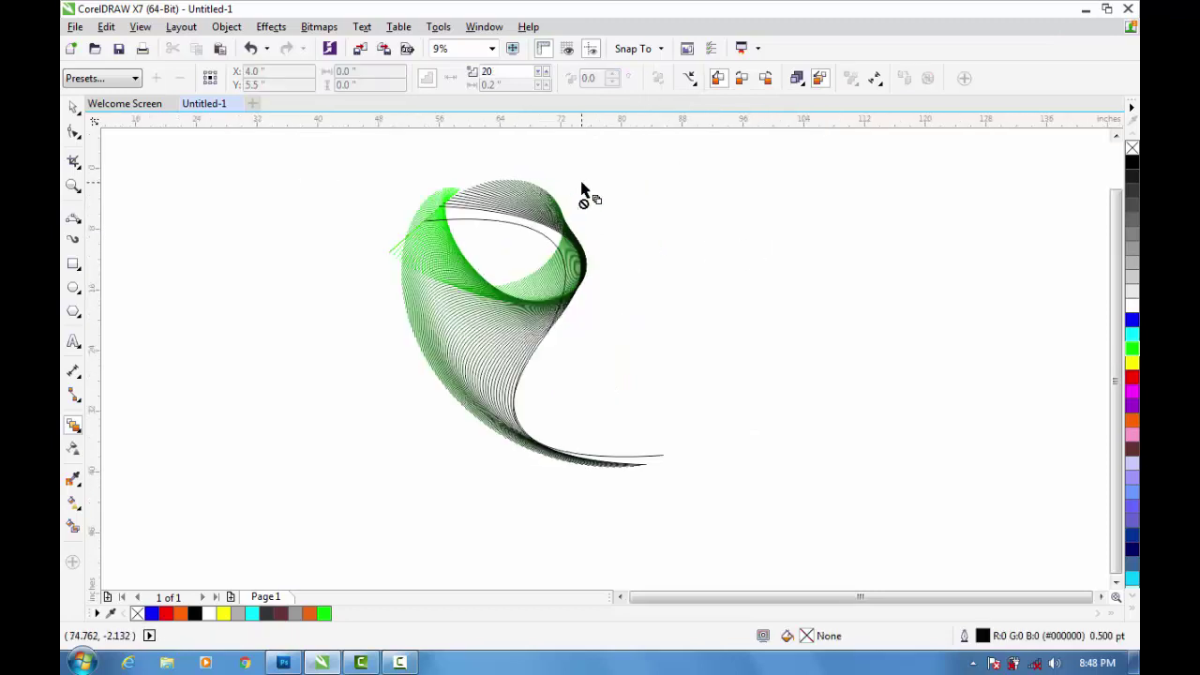
Step: Select the blend's control curve and shift the blend slightly to the right
left_click(334, 232)
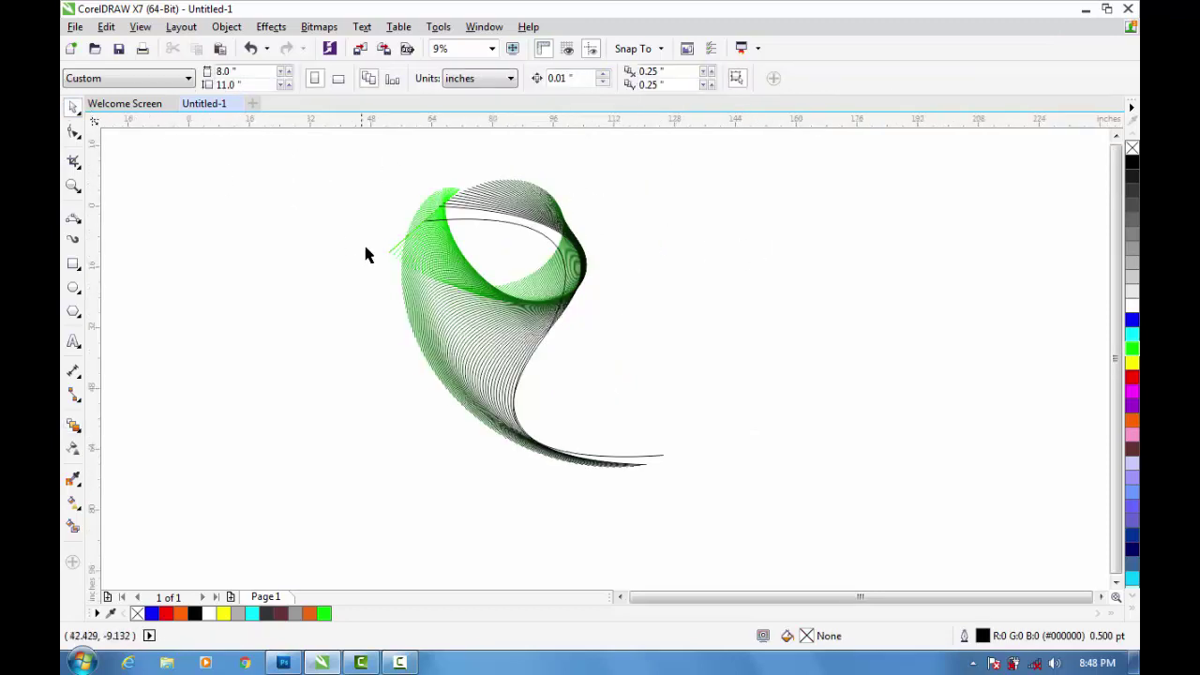
scroll(367, 254, "down", 1)
scroll(455, 248, "up", 1)
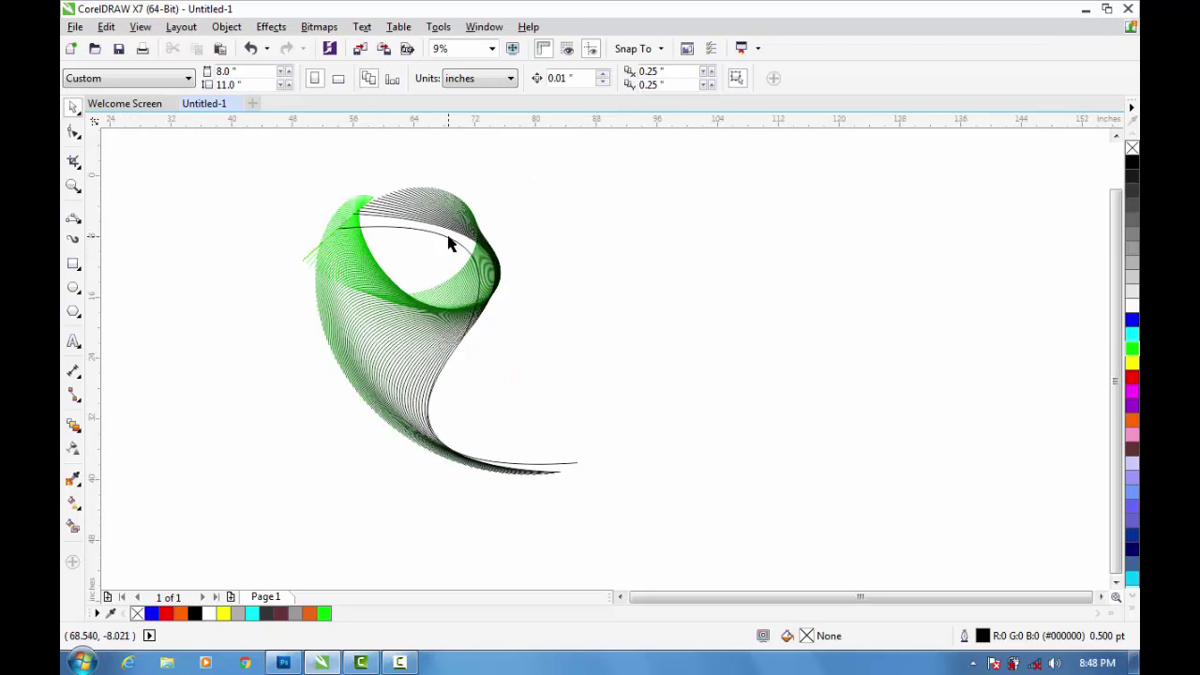
left_click(464, 251)
mouse_move(464, 251)
left_mouse_down()
mouse_move(702, 271)
mouse_move(539, 253)
mouse_move(683, 281)
left_mouse_up()
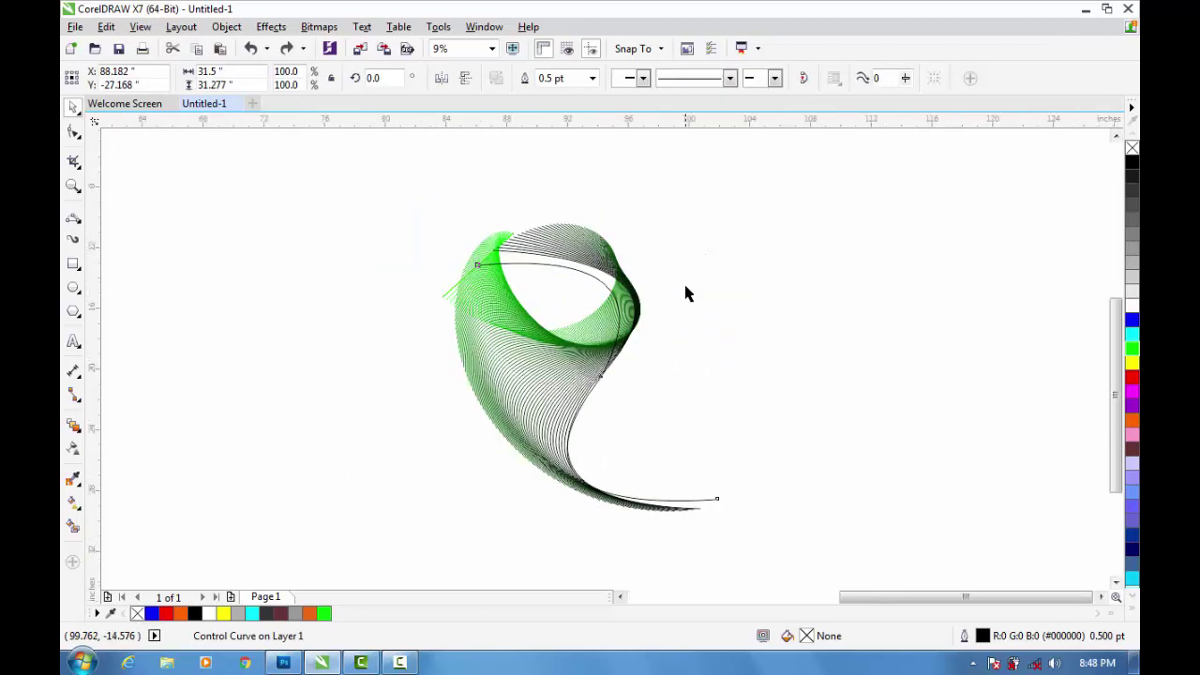
scroll(684, 281, "up", 1)
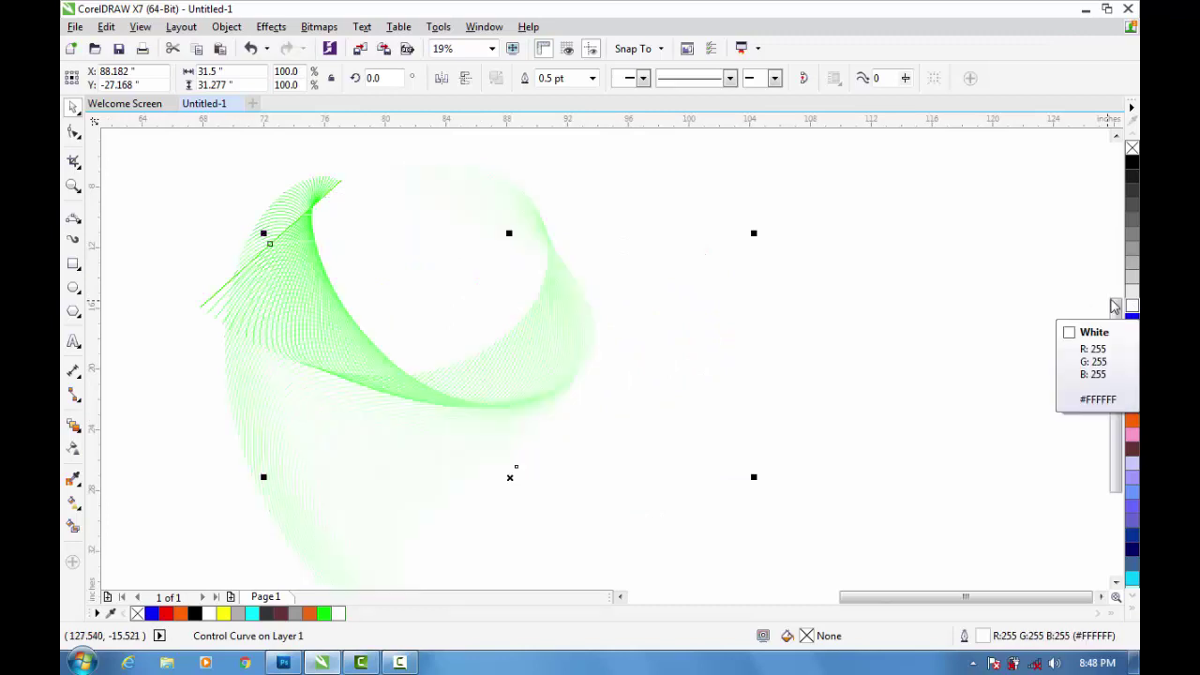
left_click(699, 304)
scroll(683, 308, "down", 1)
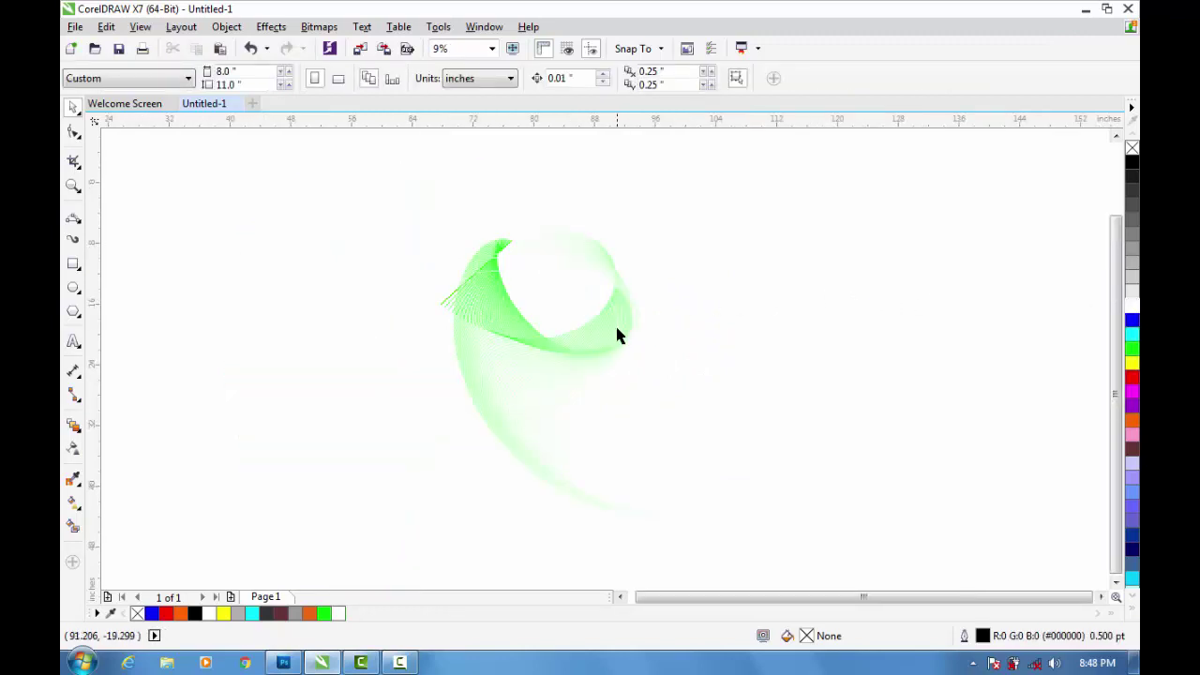
Step: Try blue, cyan and light grey outlines on the blend's end line, settling on magenta
left_click(616, 328)
scroll(625, 328, "down", 2)
scroll(626, 328, "up", 1)
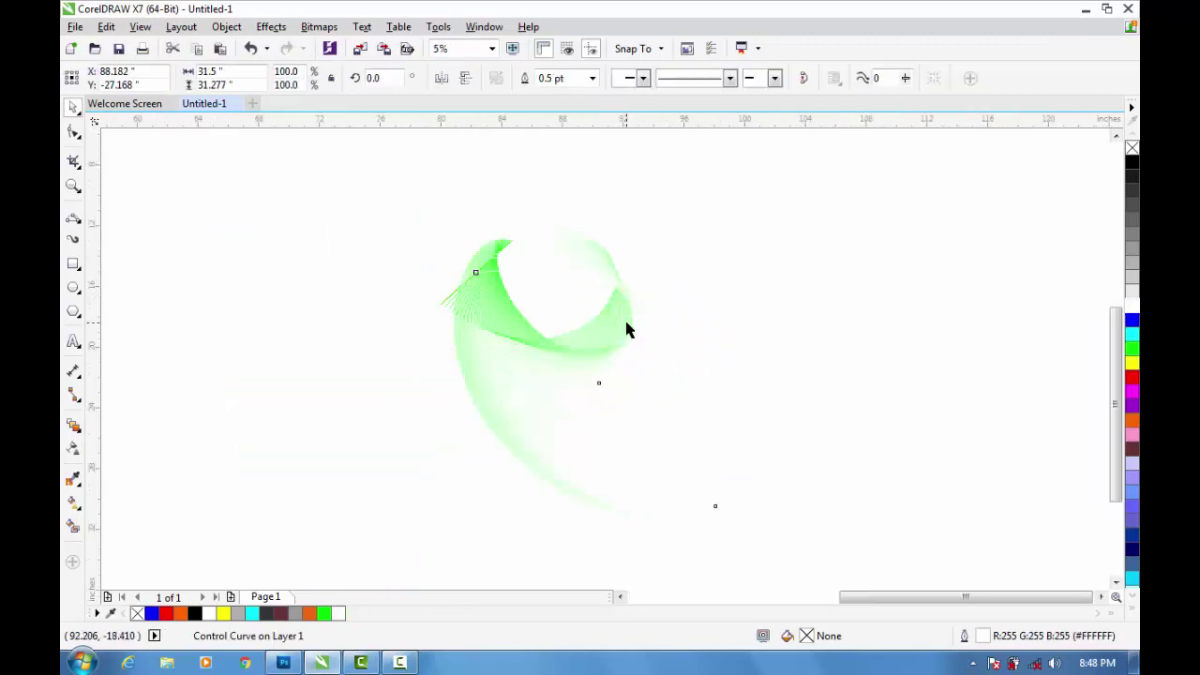
scroll(627, 328, "up", 1)
scroll(626, 328, "down", 1)
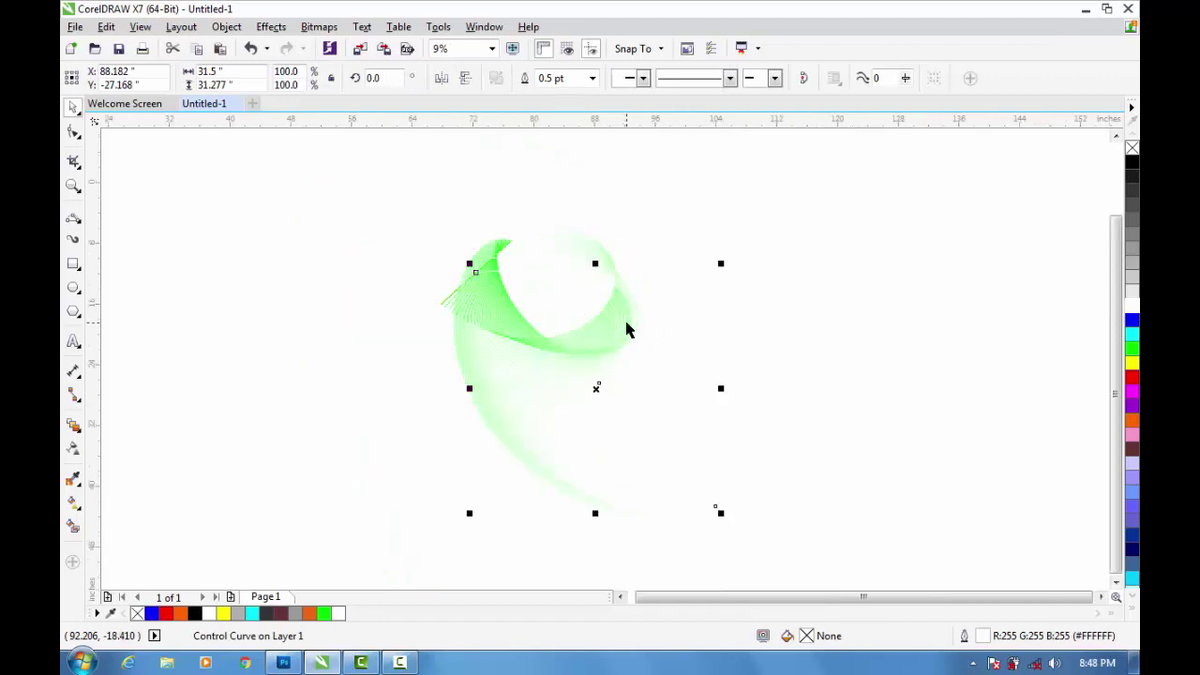
left_click(1132, 319)
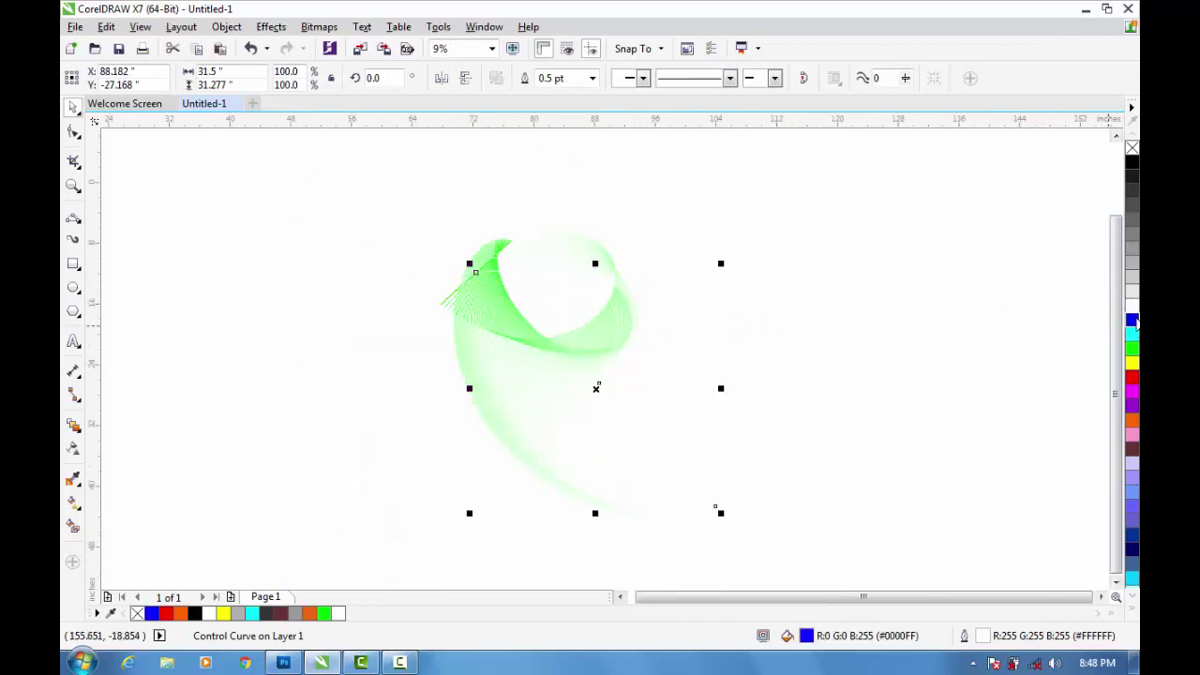
right_click(1132, 321)
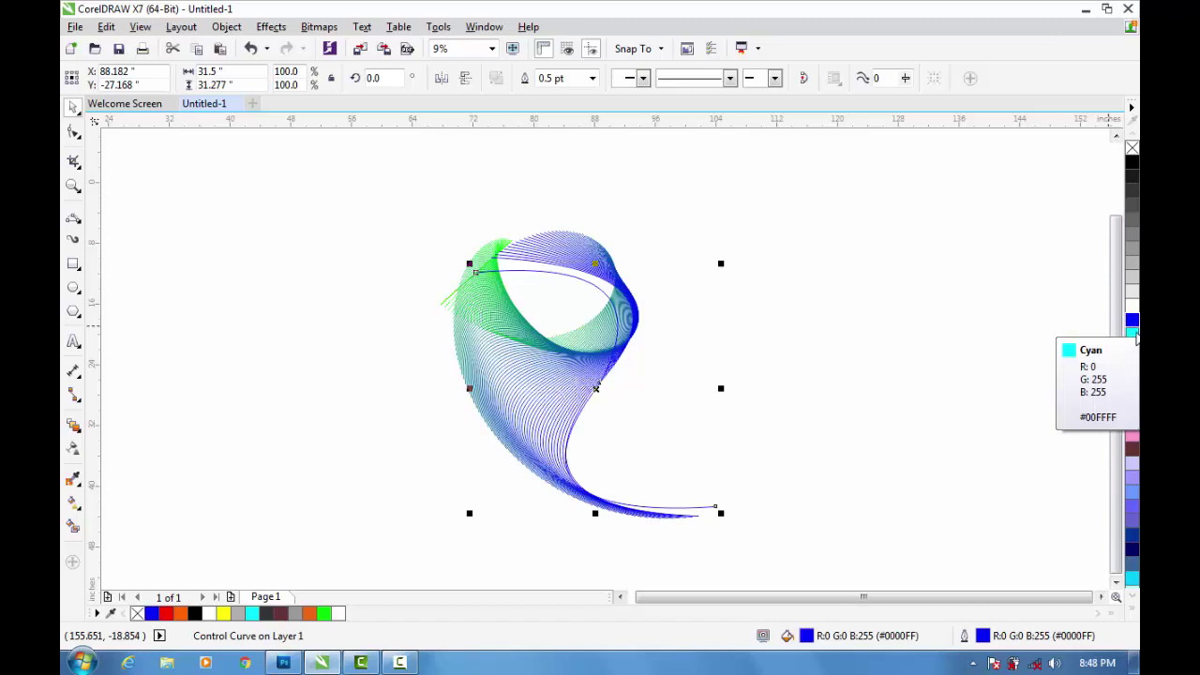
right_click(1132, 333)
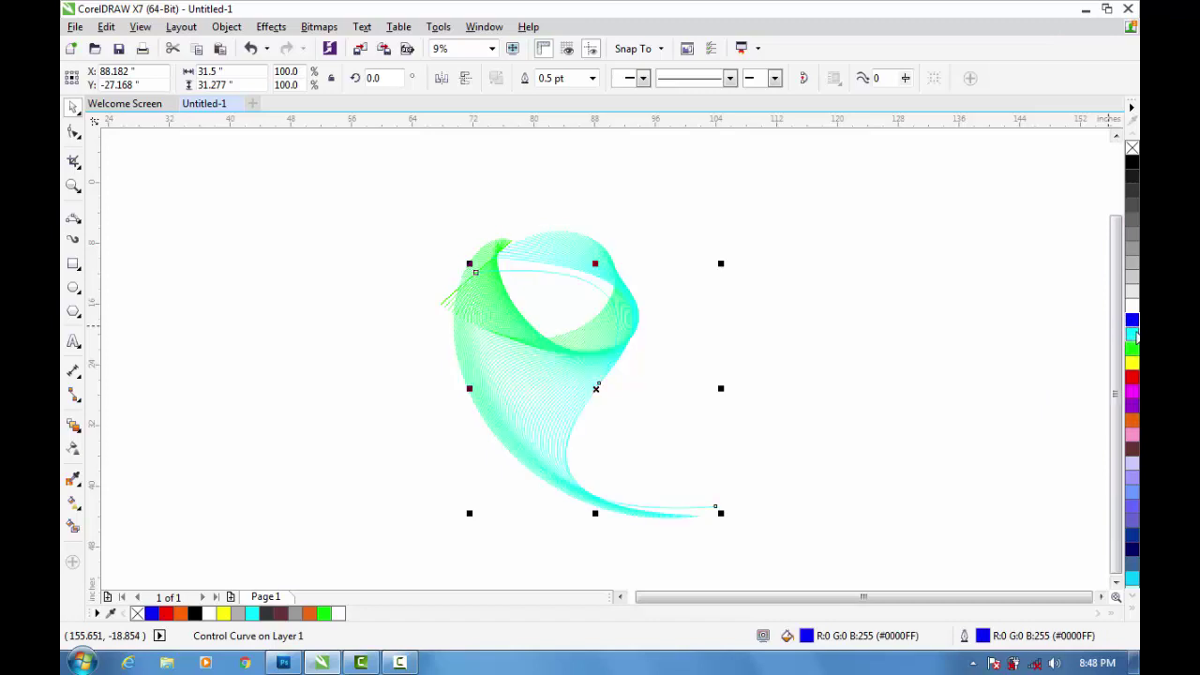
right_click(1131, 277)
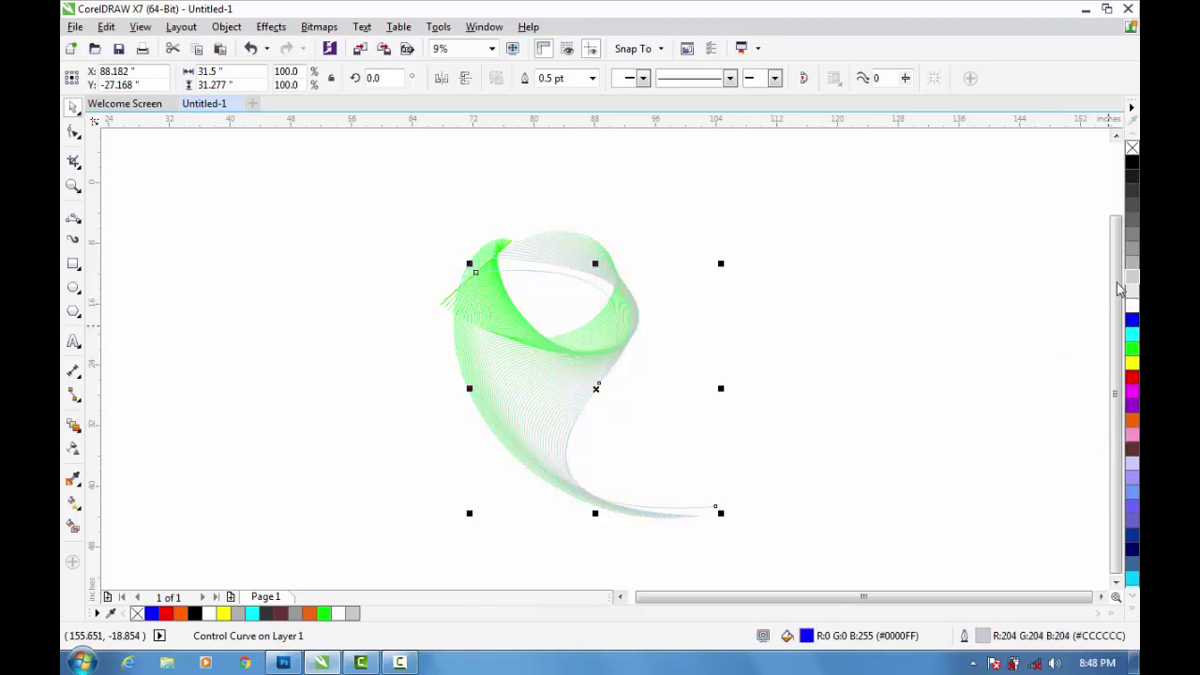
right_click(1133, 390)
left_click(811, 351)
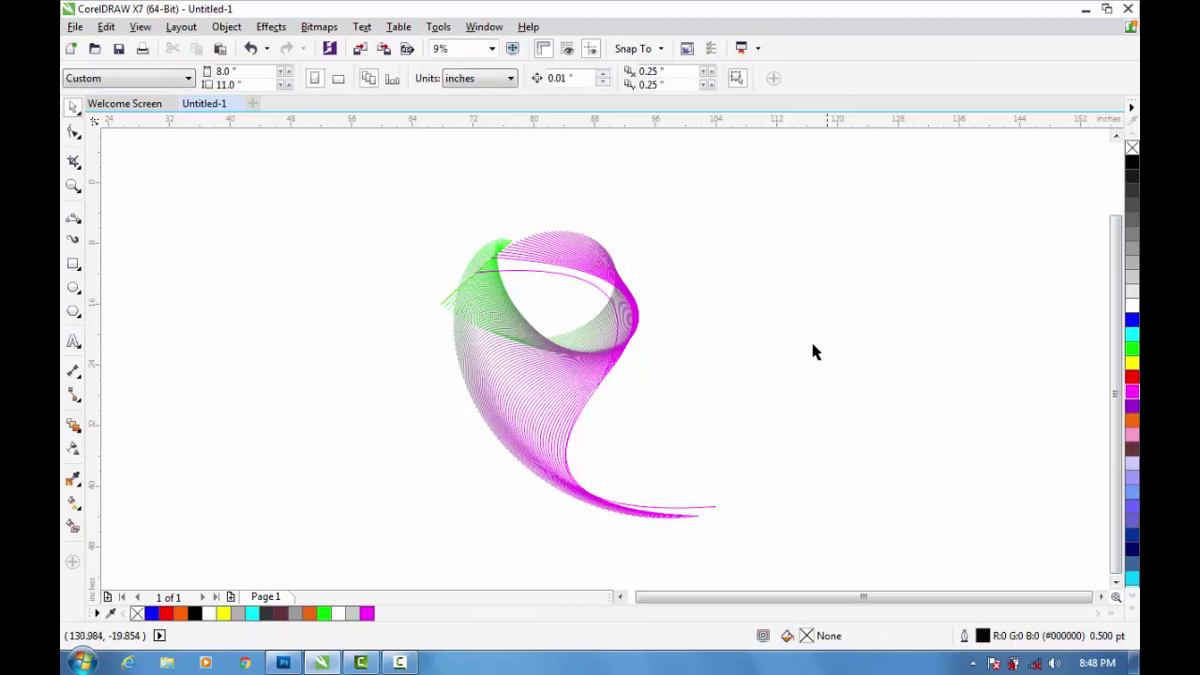
scroll(615, 286, "up", 2)
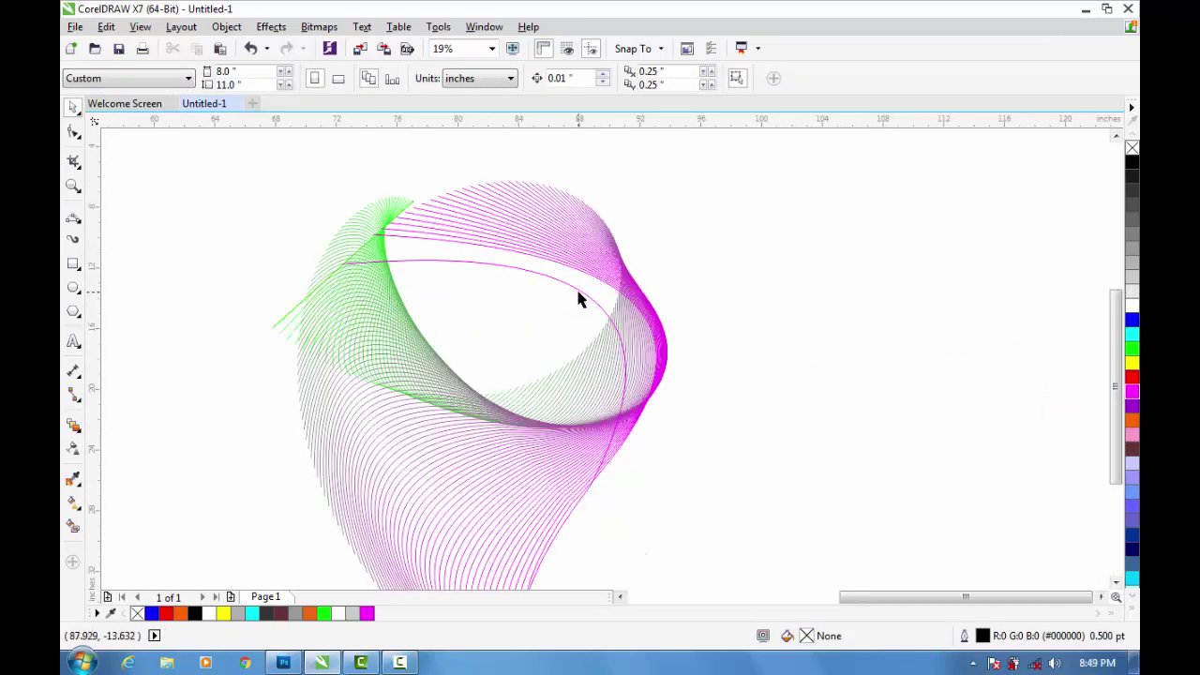
Step: Select the green-to-magenta blend group and adjust its rotation, settling on 190° instead of 175°
left_click(579, 294)
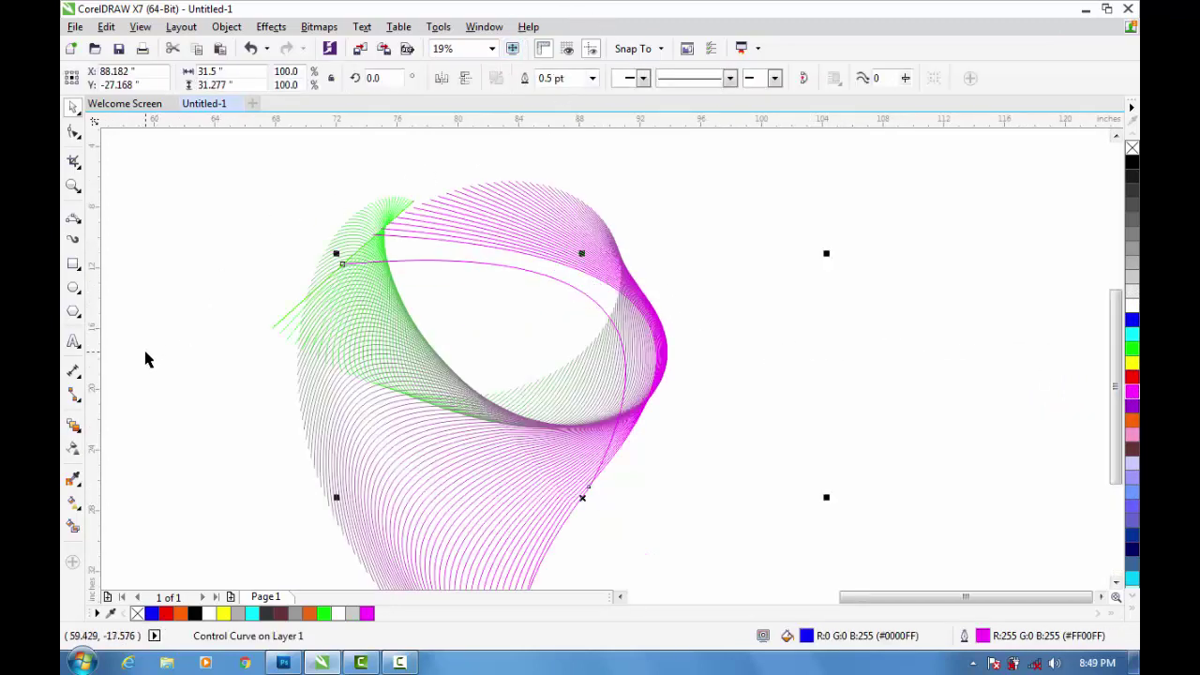
left_click(74, 424)
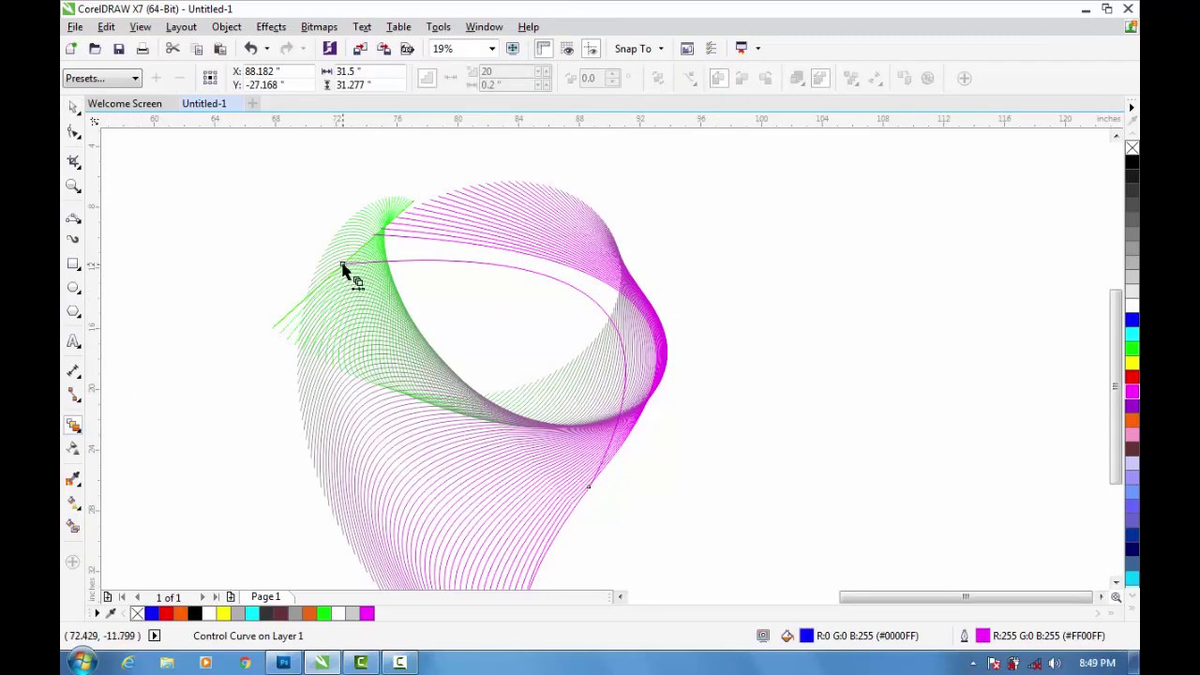
left_click_drag(343, 267, 391, 279)
left_click(562, 229)
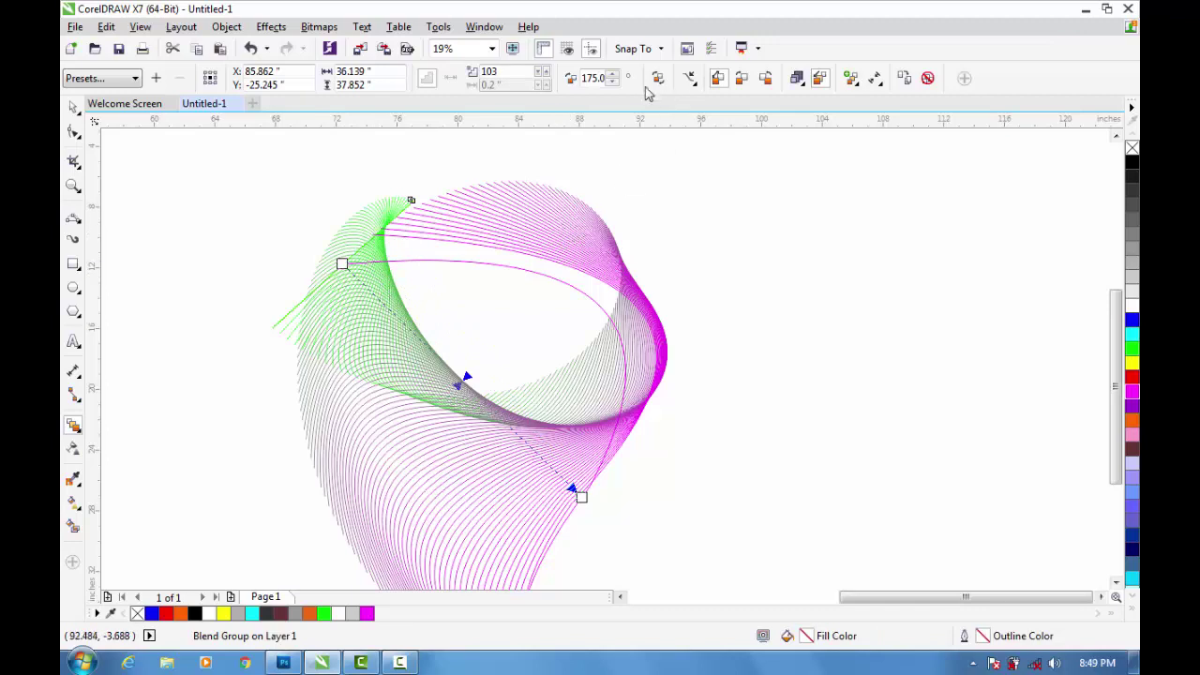
left_click(614, 74)
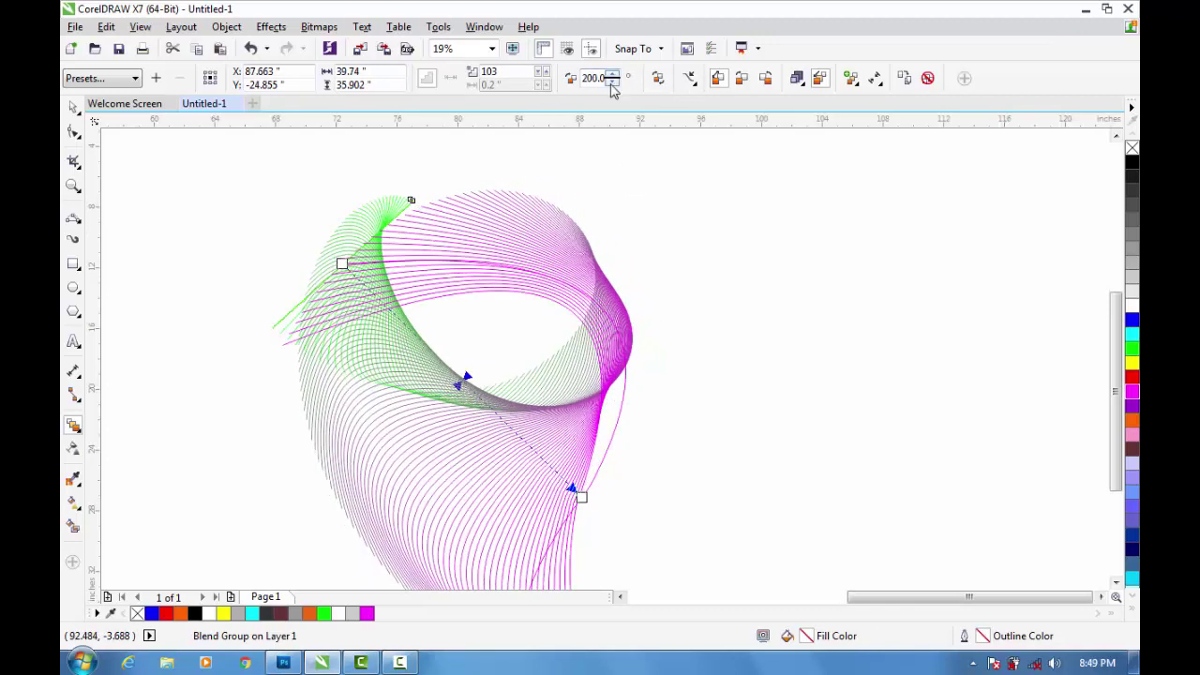
left_click(612, 83)
left_click(612, 82)
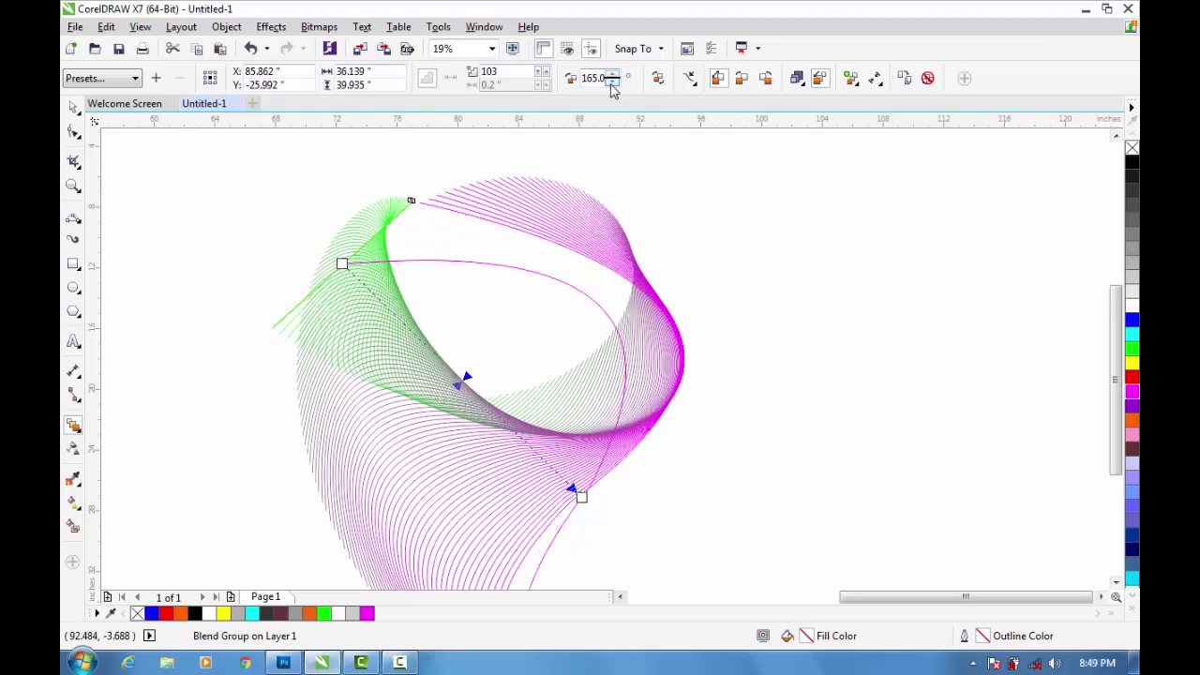
left_click(614, 74)
left_click(614, 74)
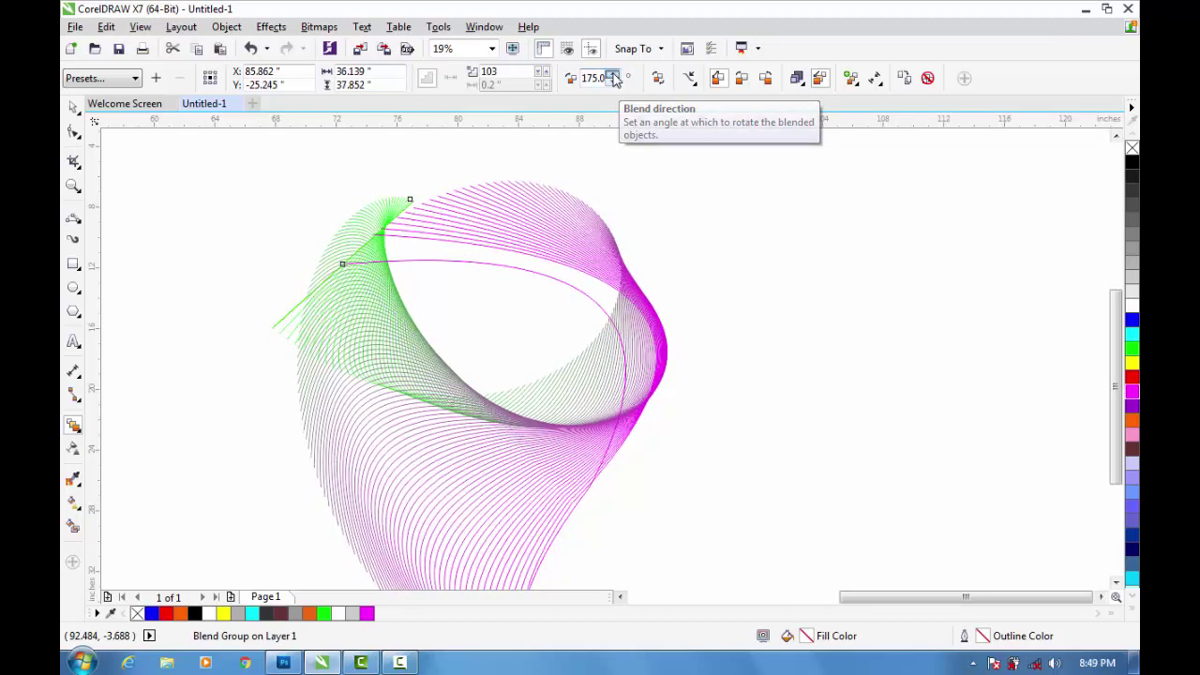
left_click(614, 74)
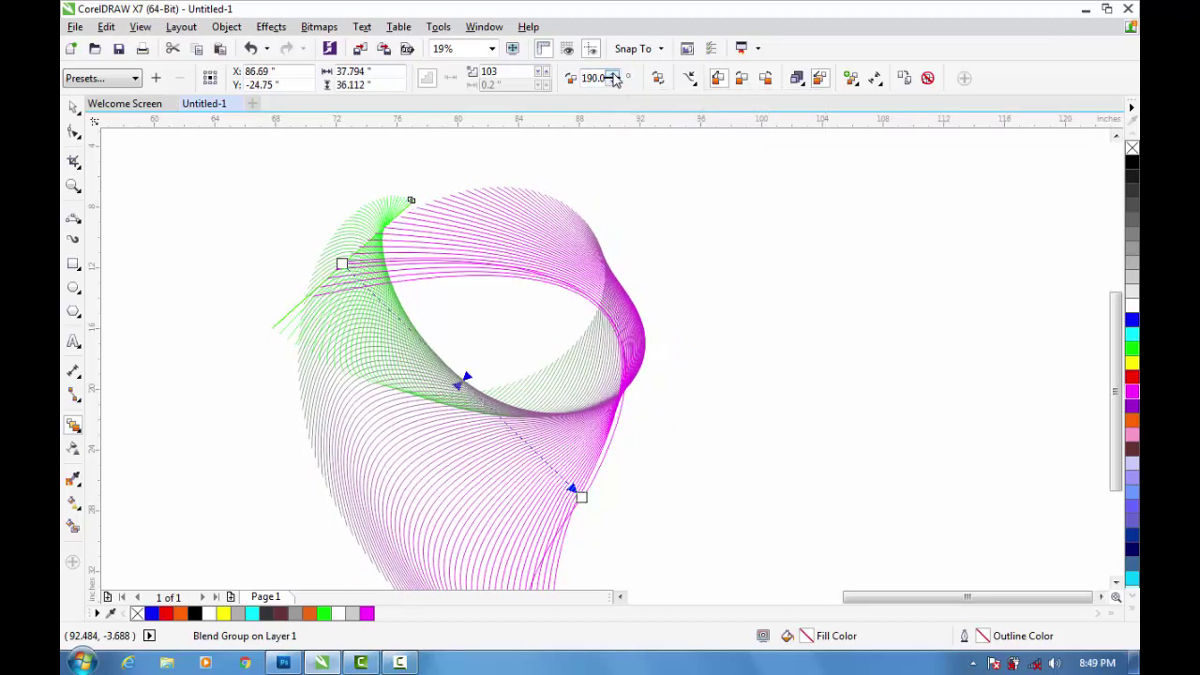
scroll(424, 188, "down", 2)
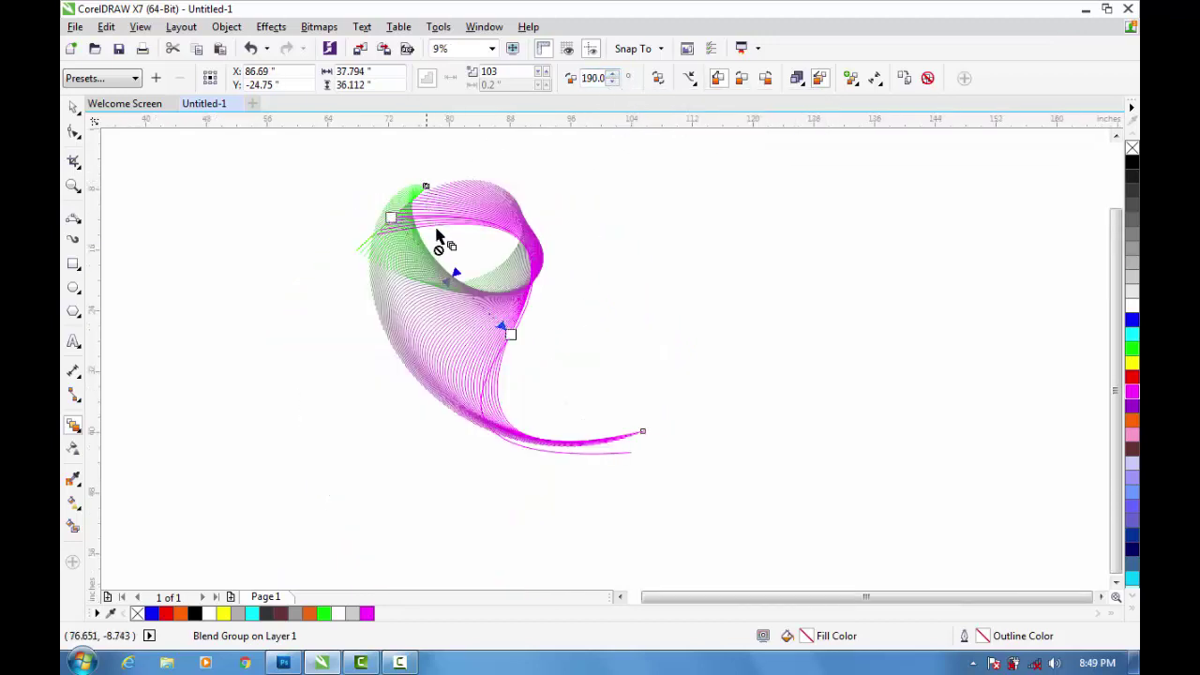
Step: With the Shape tool, select the blend's magenta end curve and bend its end segment
left_click(79, 137)
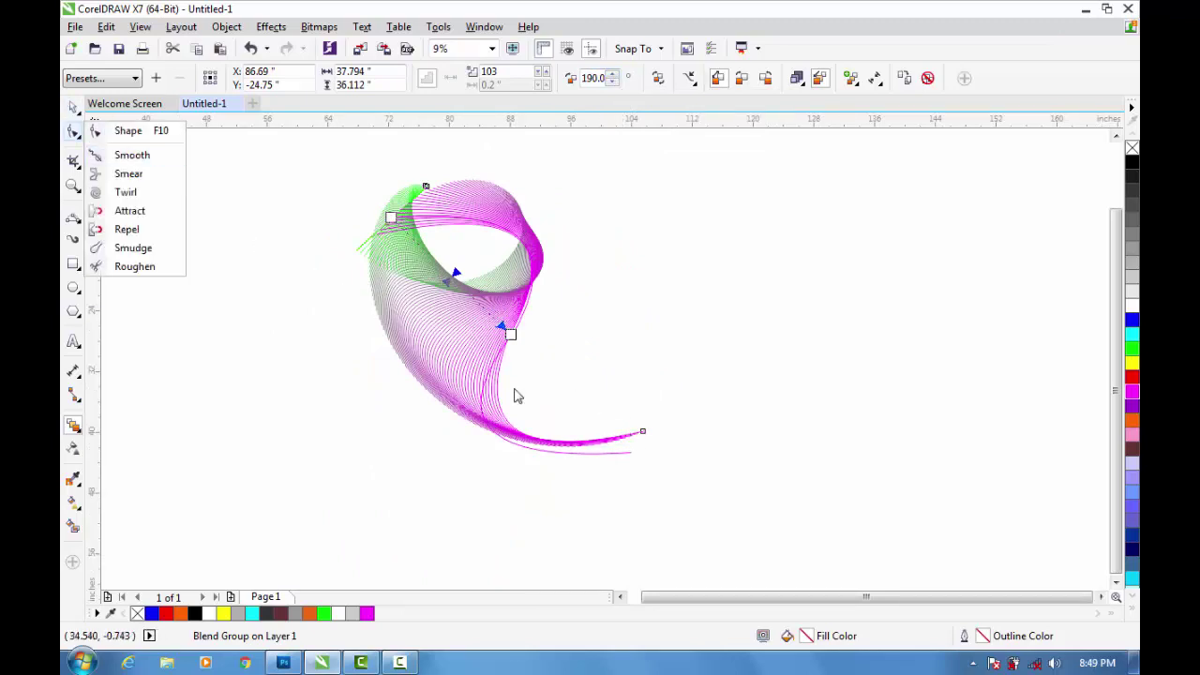
left_click(132, 131)
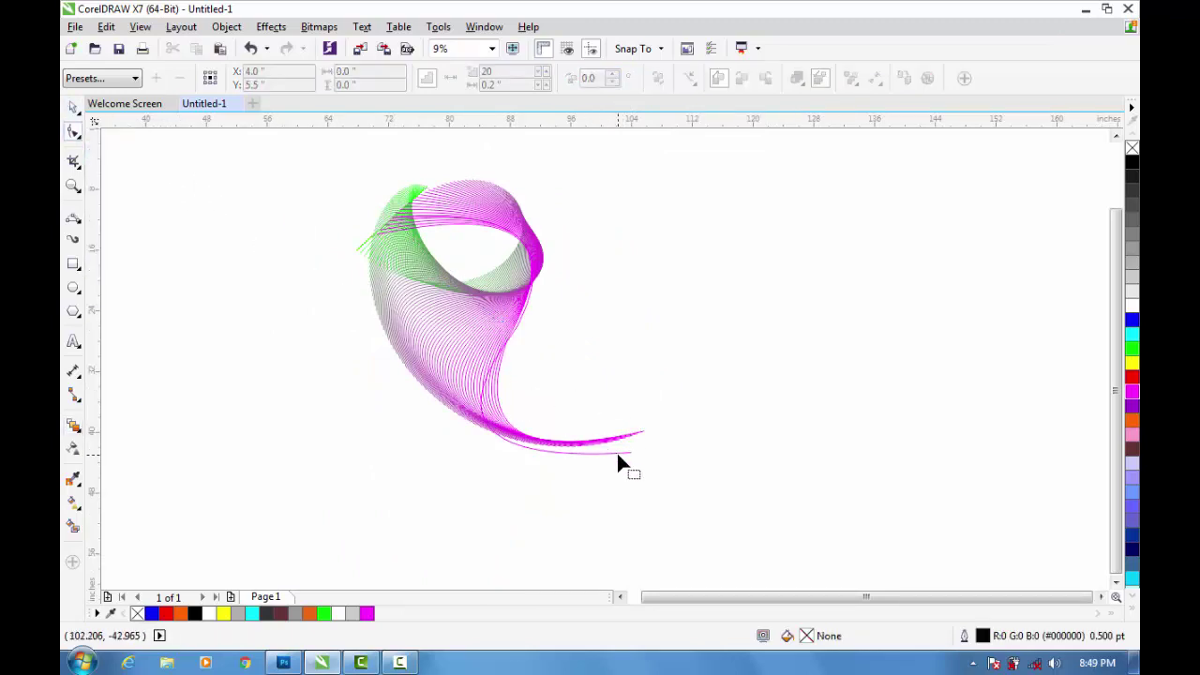
left_click(618, 449)
double_click(620, 454)
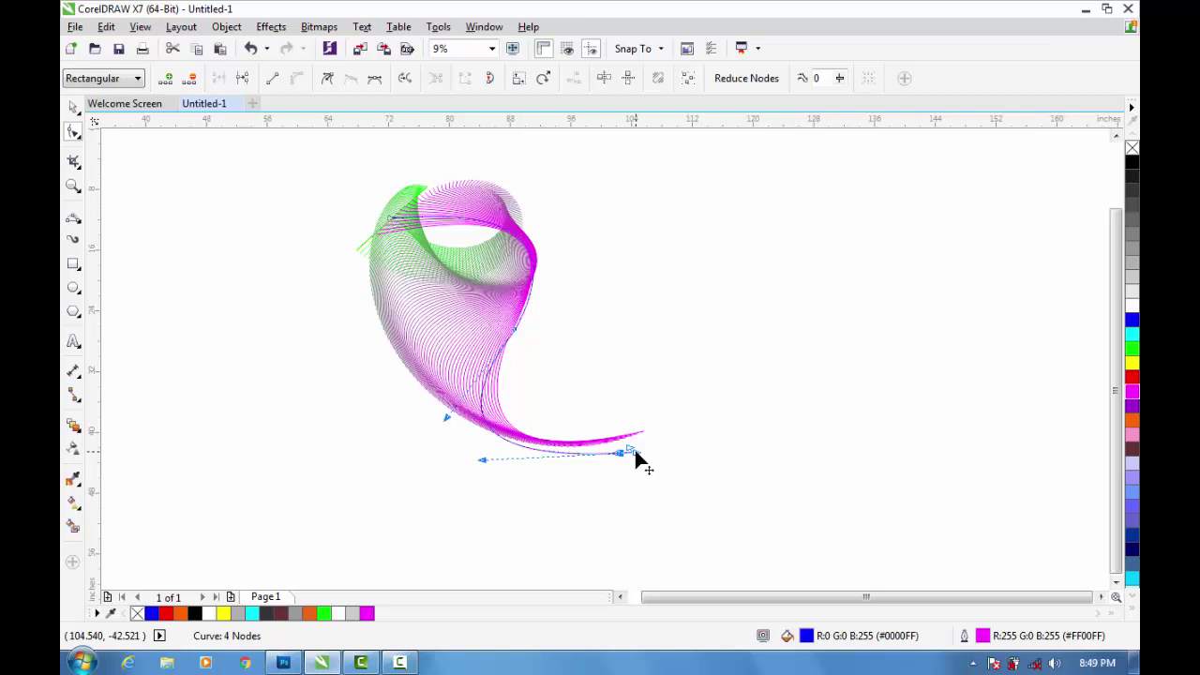
key("Delete")
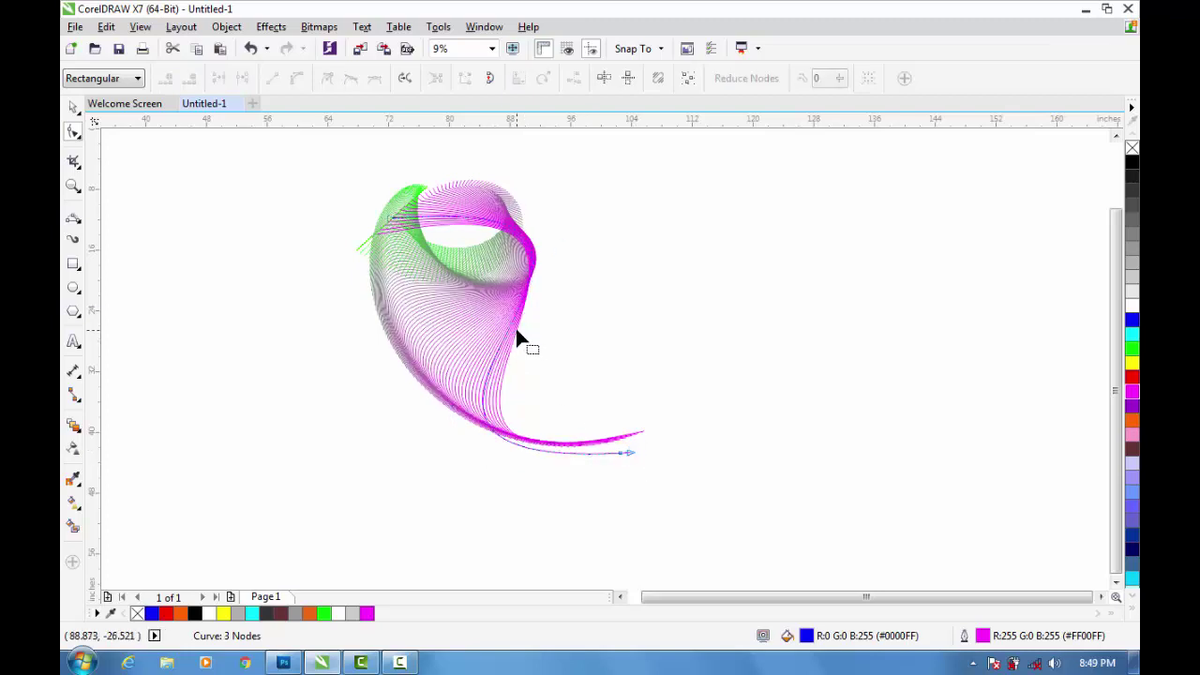
left_click_drag(619, 456, 630, 458)
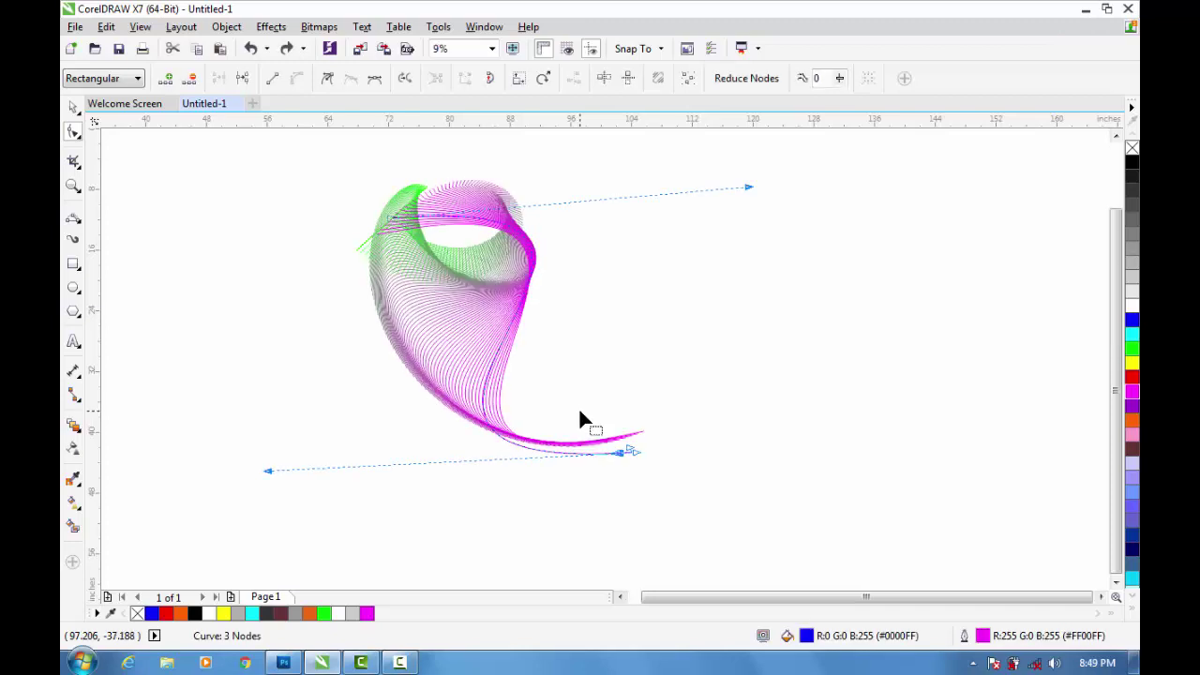
Step: Add and remove a node near the curve's tail and move the end node to reshape it
double_click(611, 455)
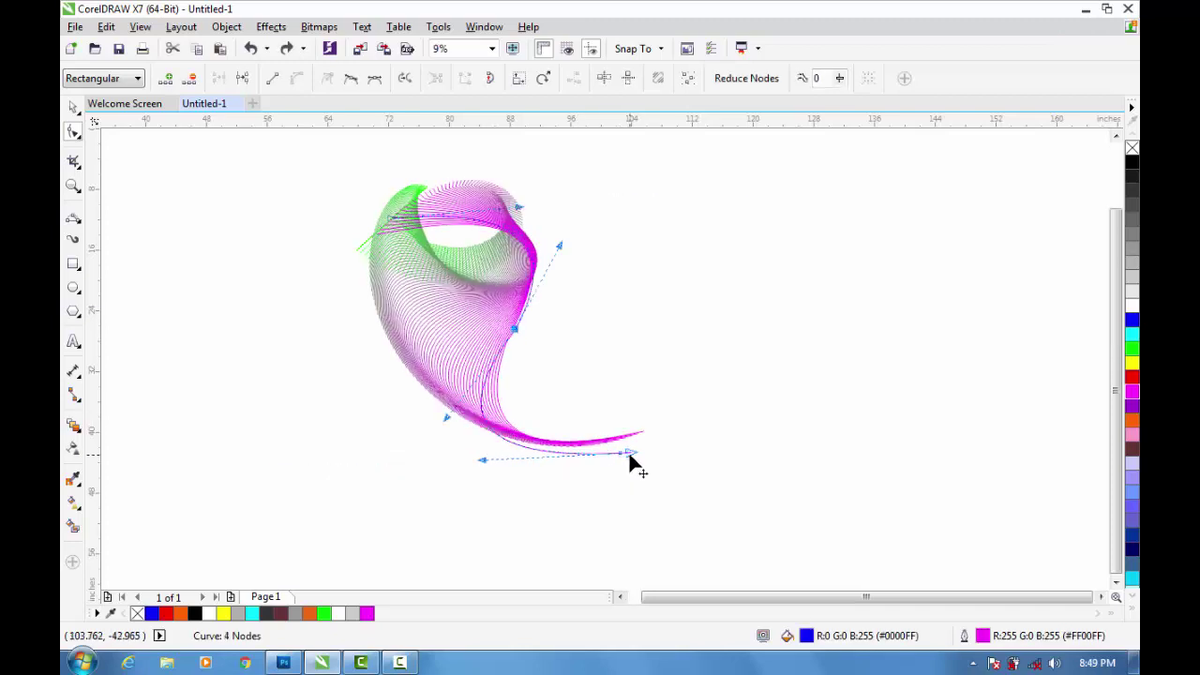
left_click_drag(626, 456, 631, 446)
double_click(620, 452)
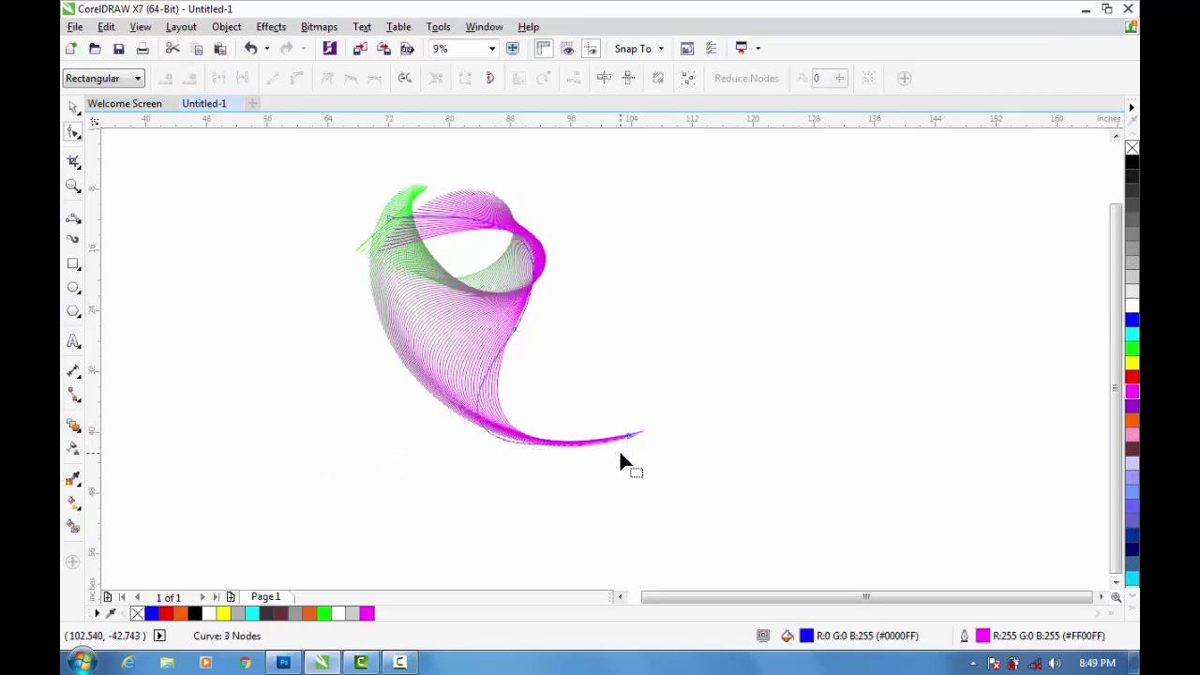
left_click_drag(619, 445, 597, 437)
scroll(611, 447, "up", 2)
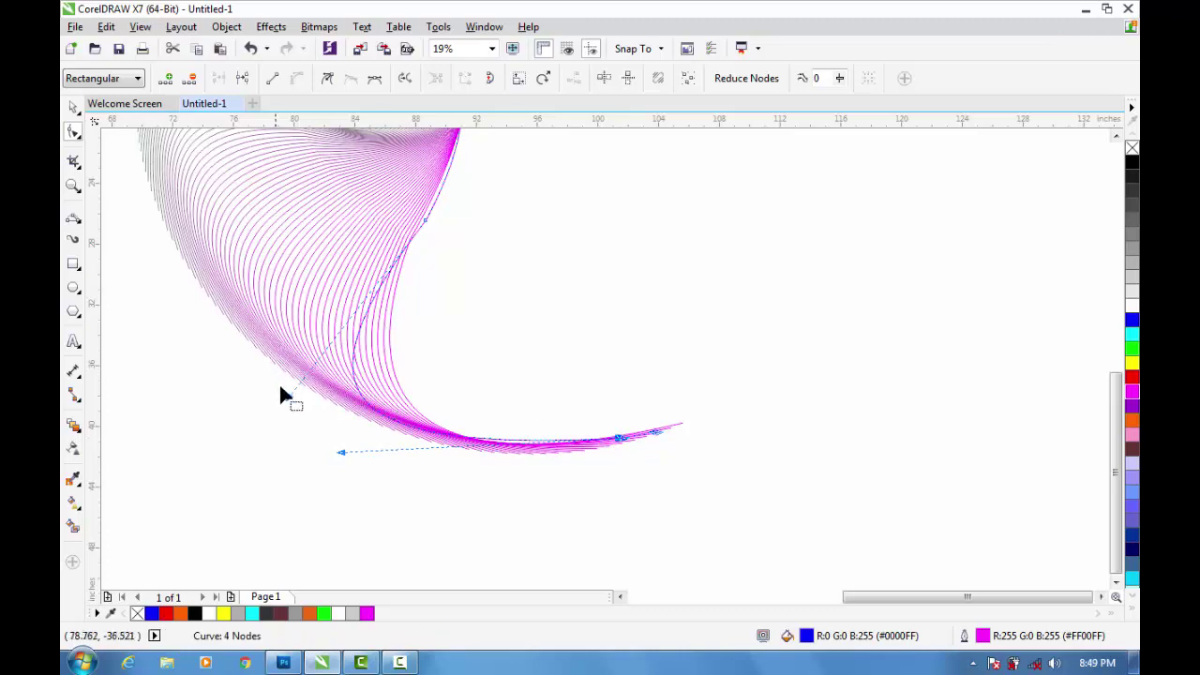
Step: Drag the end curve's nodes and handles to deepen and smooth its S-sweep
left_click_drag(290, 398, 376, 366)
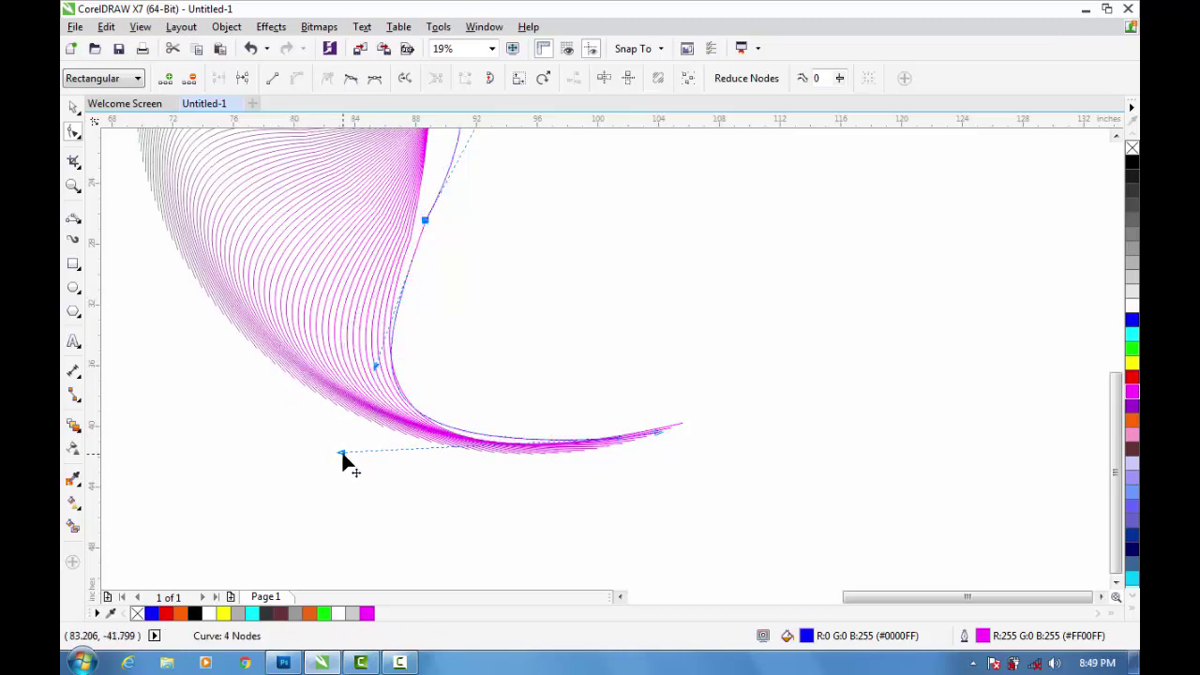
left_click_drag(343, 457, 378, 442)
scroll(377, 442, "down", 3)
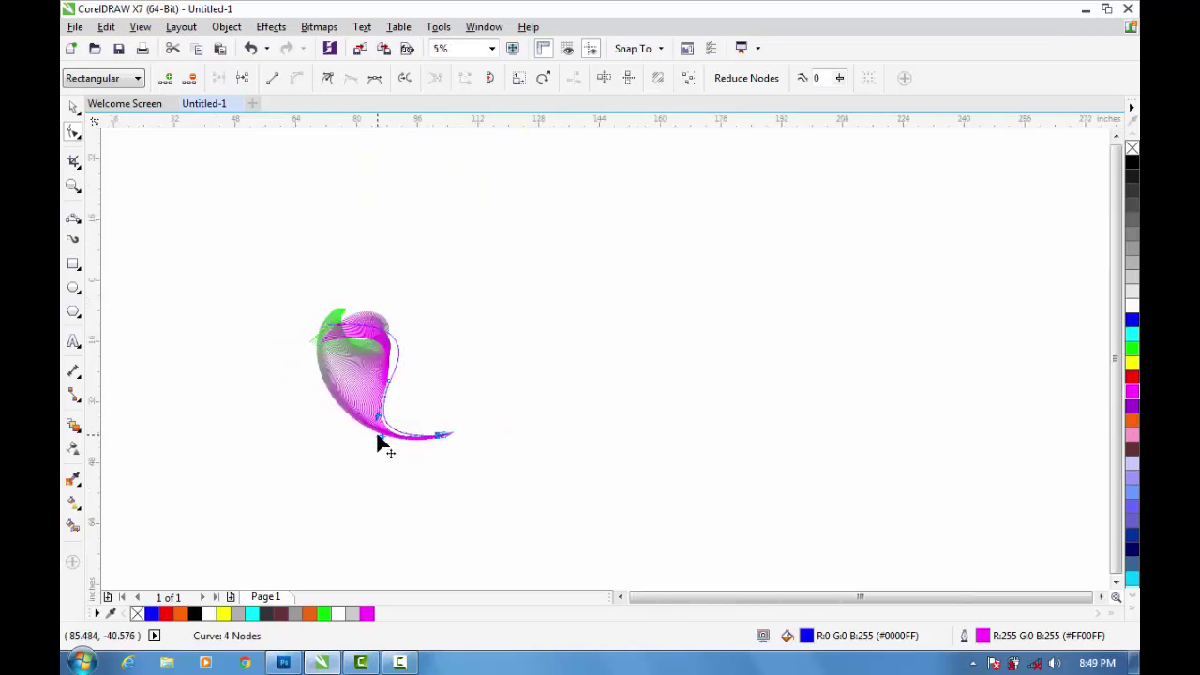
scroll(383, 352, "up", 2)
left_click_drag(397, 420, 391, 420)
left_click_drag(434, 334, 415, 360)
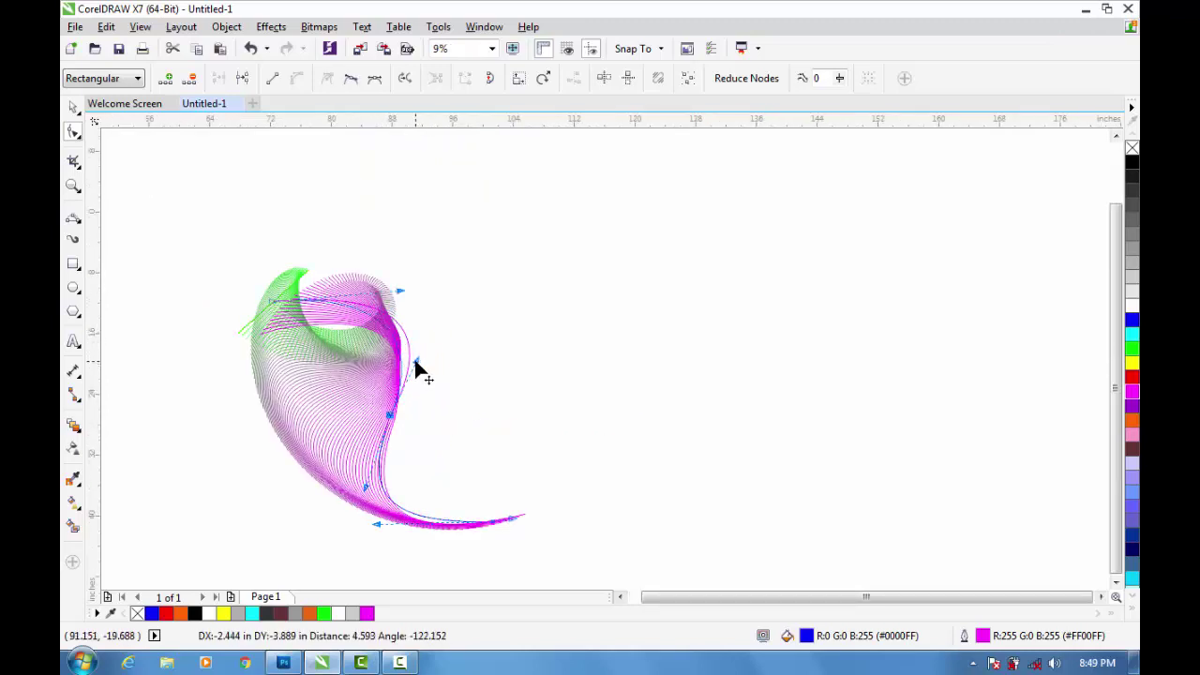
left_click_drag(399, 291, 387, 288)
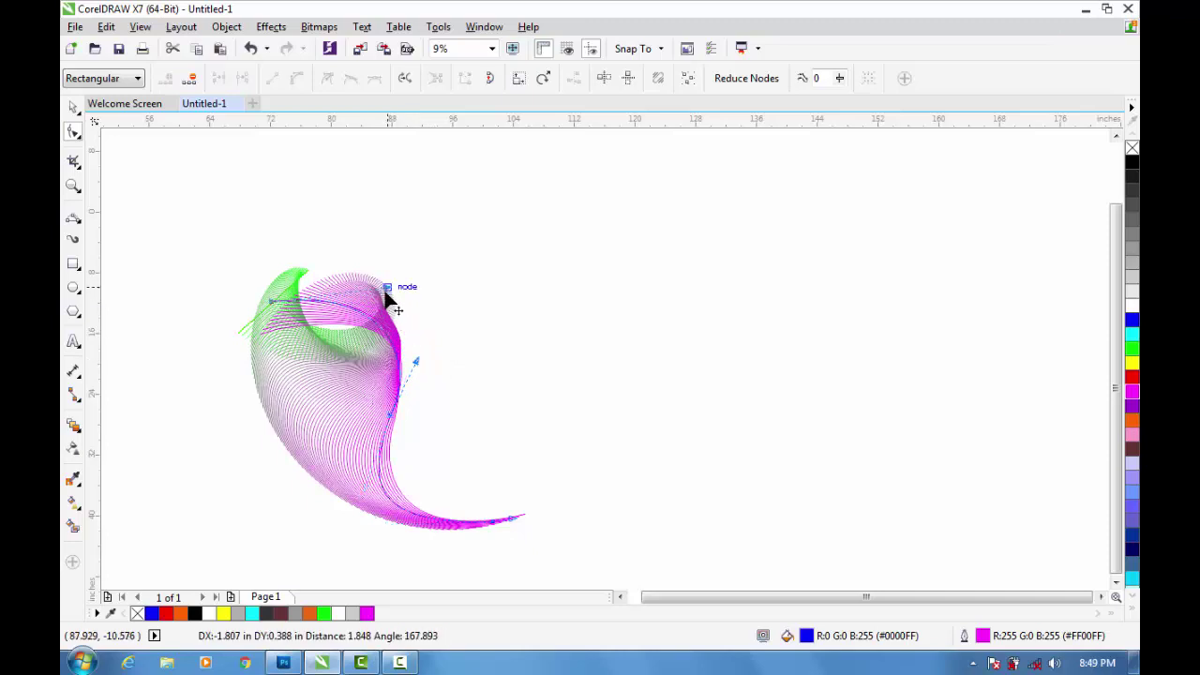
Step: Deselect everything to view the fuller swoosh with its thin sweeping tail
key("space")
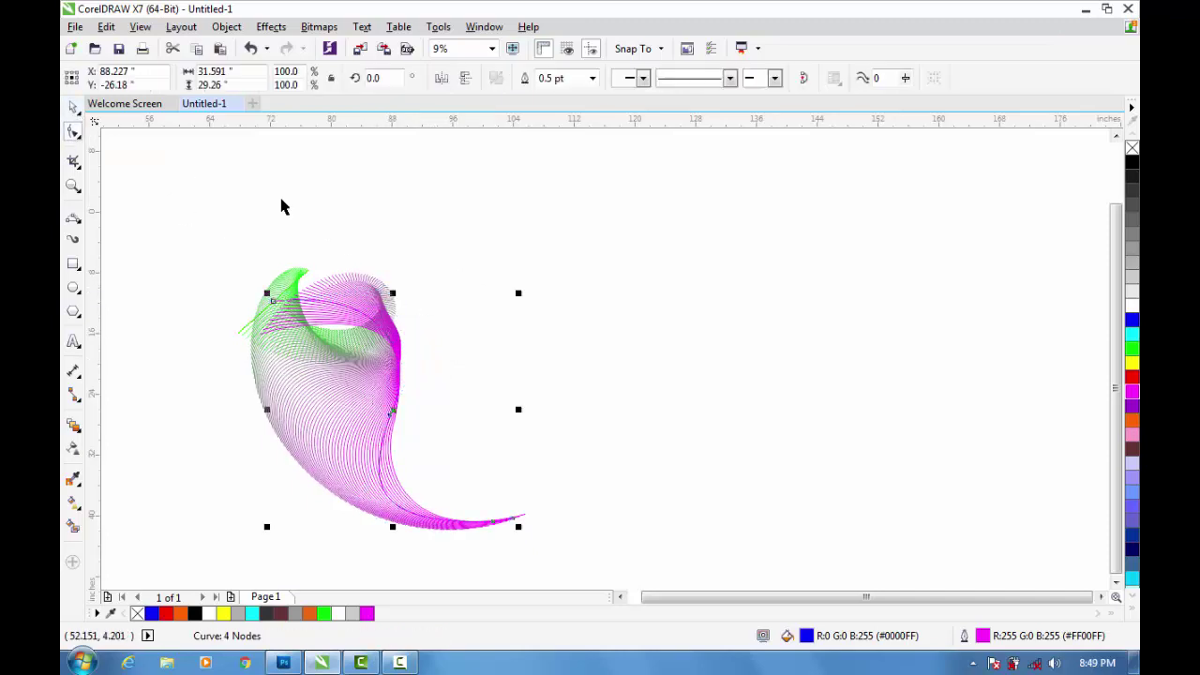
left_click(359, 223)
scroll(357, 218, "down", 2)
scroll(401, 354, "up", 2)
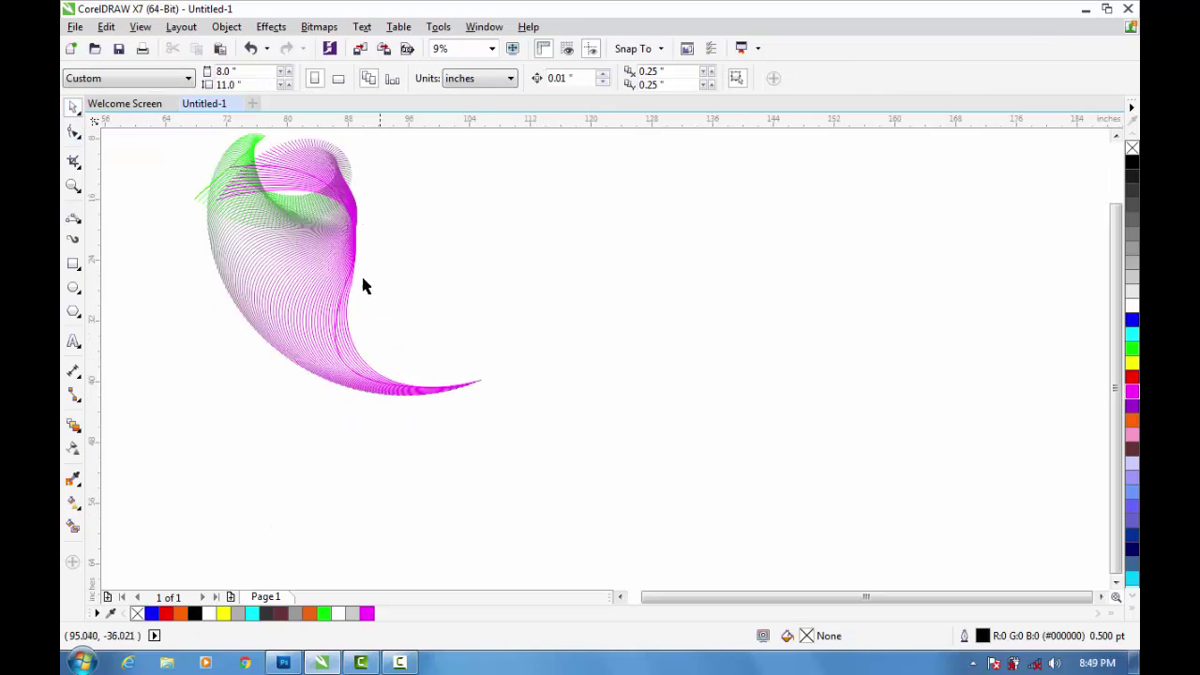
left_click(329, 300)
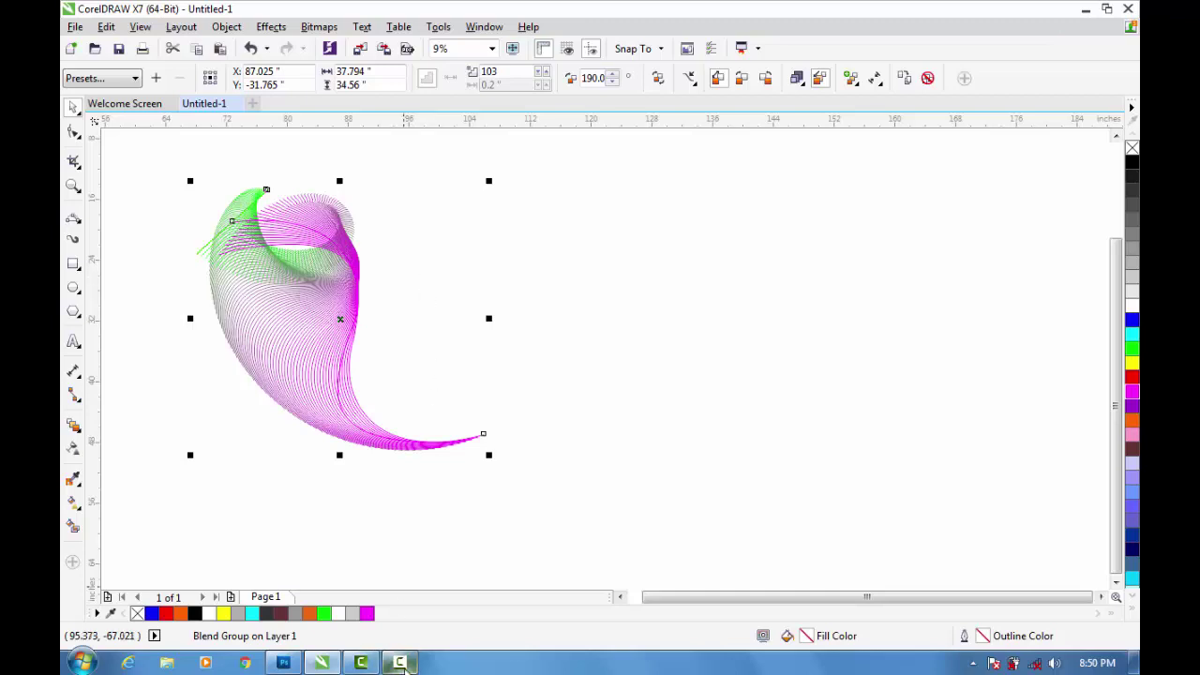
left_click(321, 663)
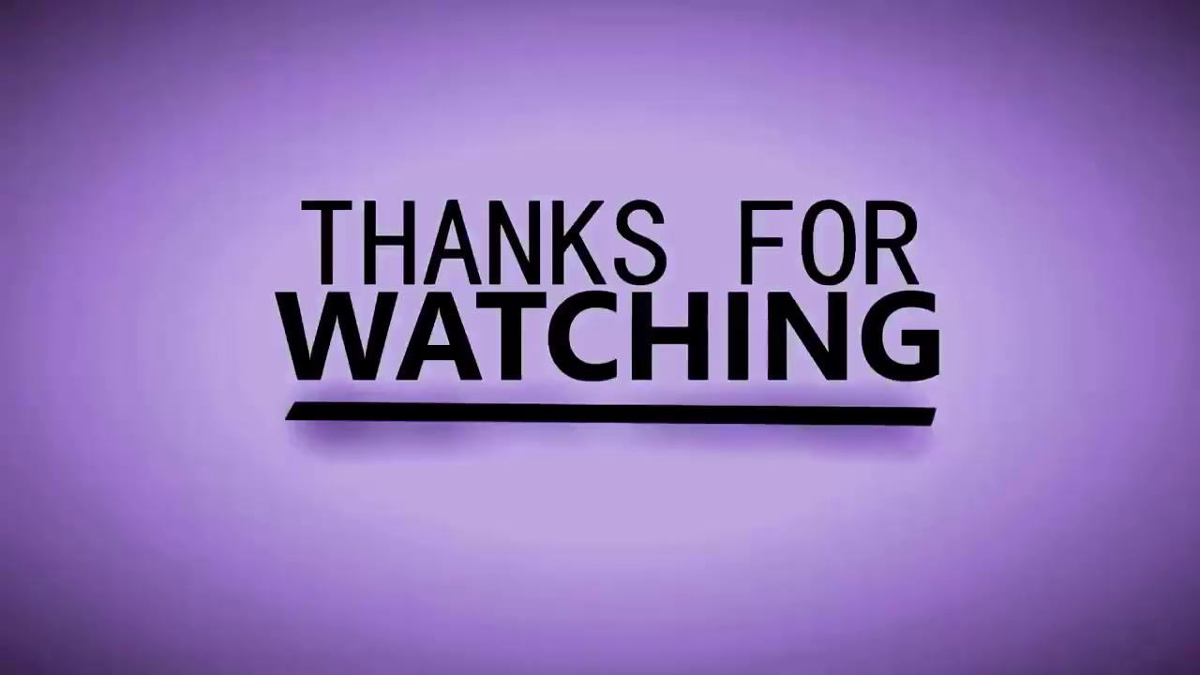